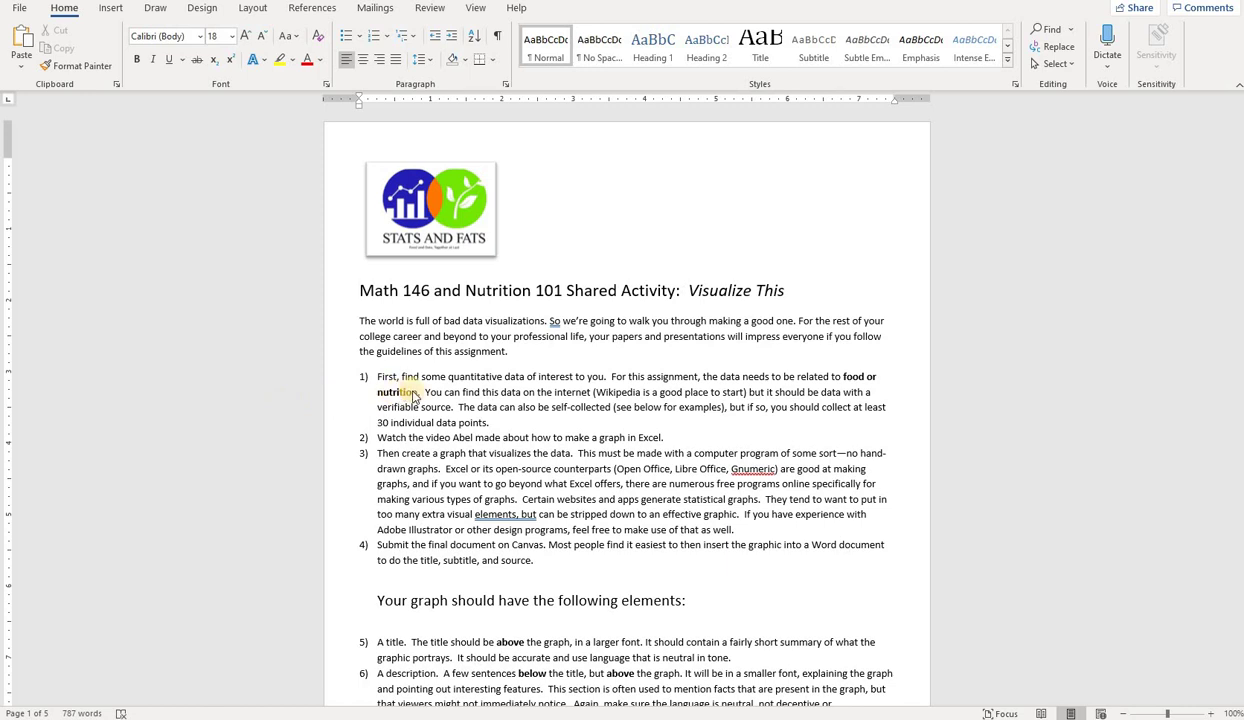
# - In Excel, enter the eye colours Brown, Blue, Green, Hazel and Grey in A1:A5
pyautogui.scroll(-2, 413, 396)
pyautogui.scroll(-1, 415, 397)
pyautogui.scroll(-2, 418, 397)
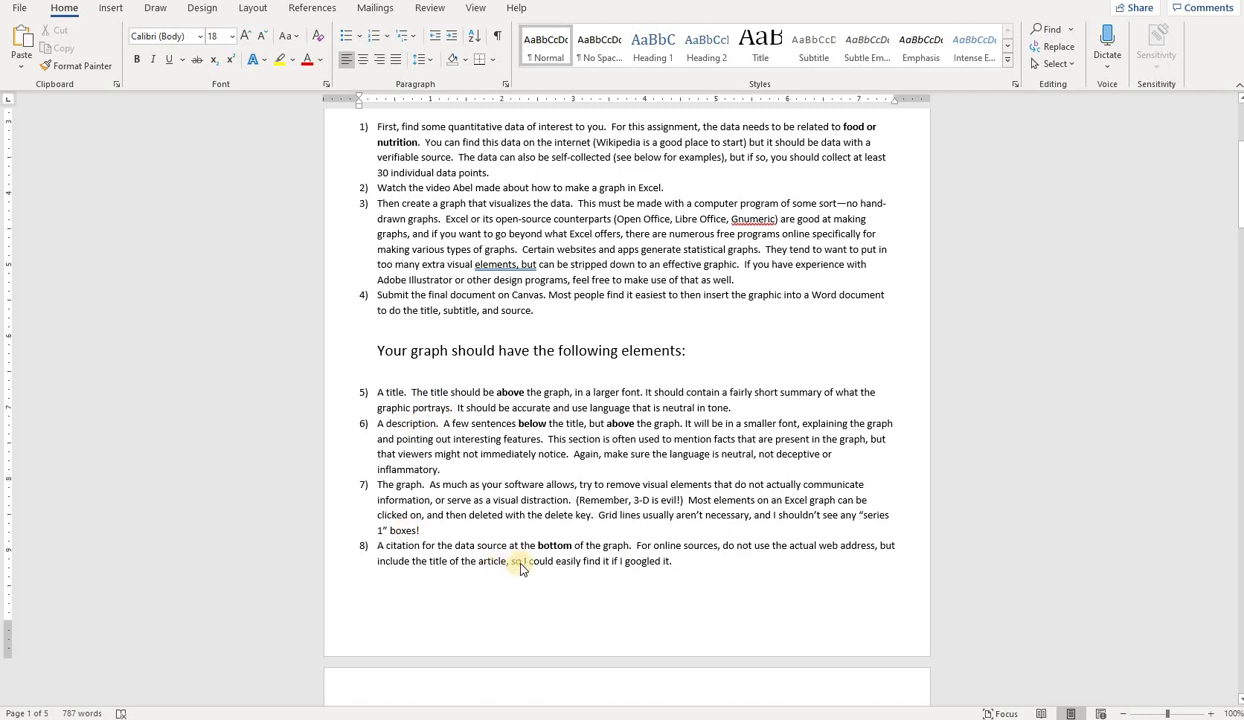
pyautogui.scroll(1, 520, 568)
pyautogui.scroll(2, 518, 566)
pyautogui.scroll(2, 514, 567)
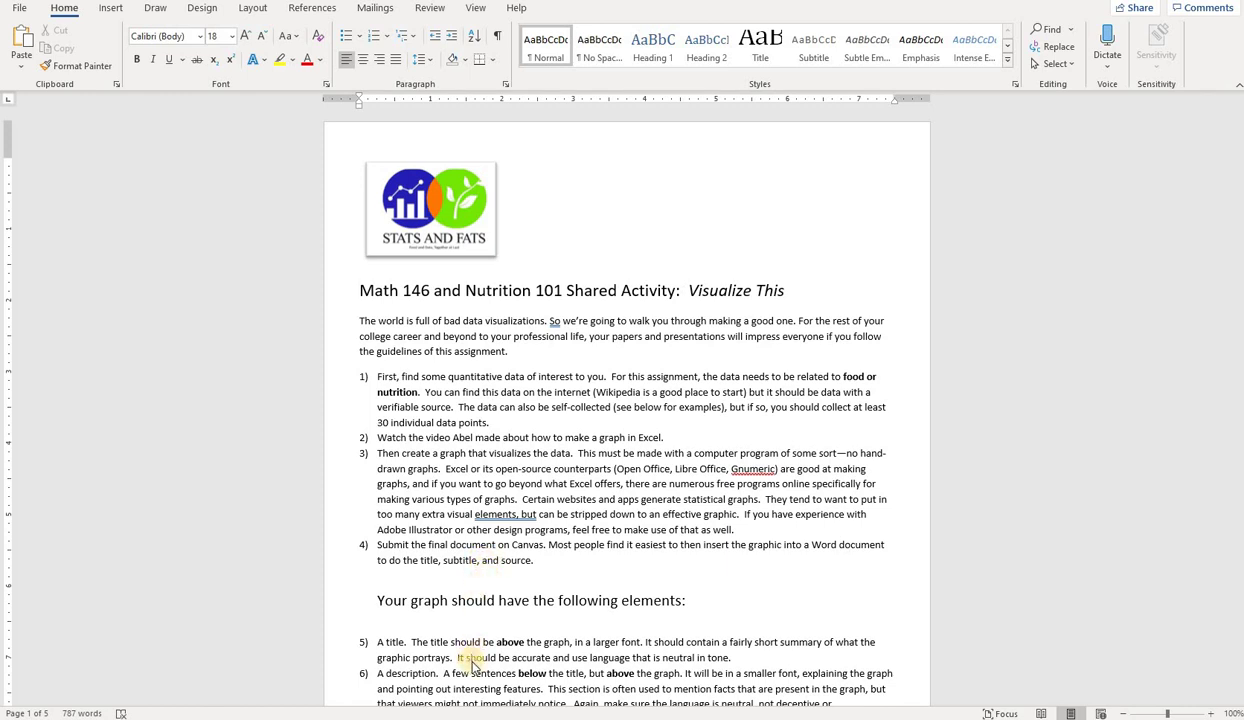
pyautogui.moveTo(518, 712)
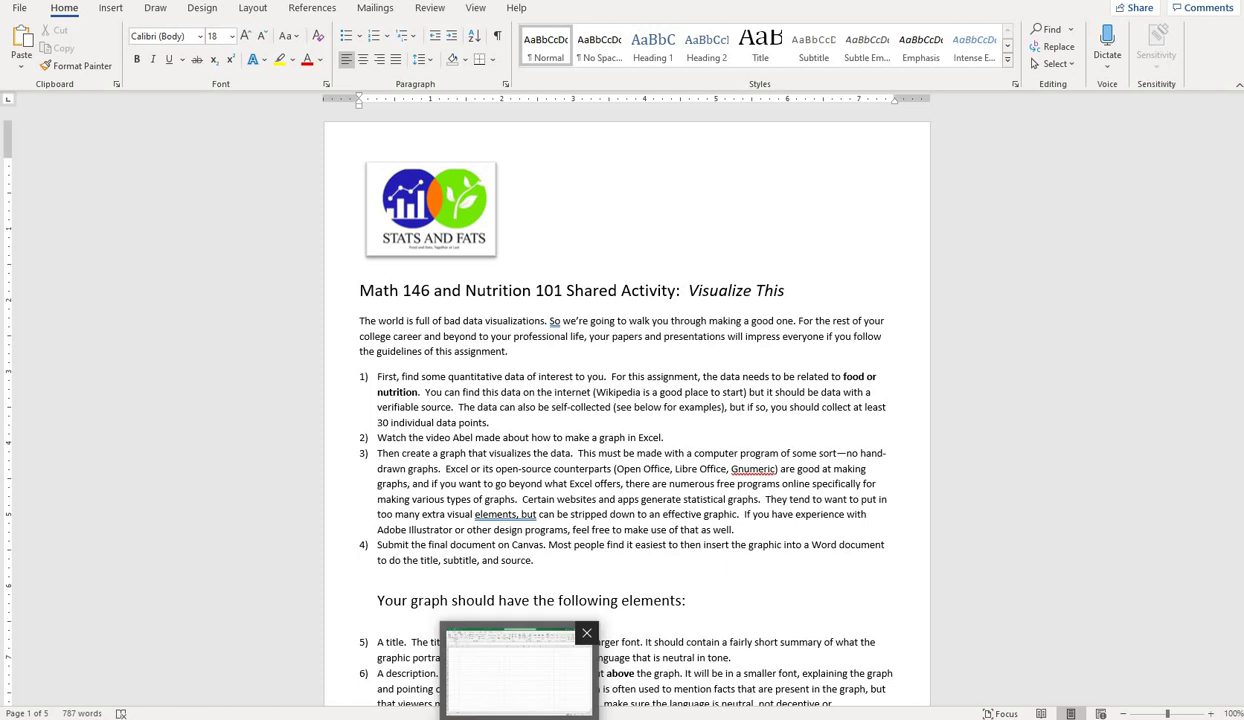
pyautogui.click(500, 680)
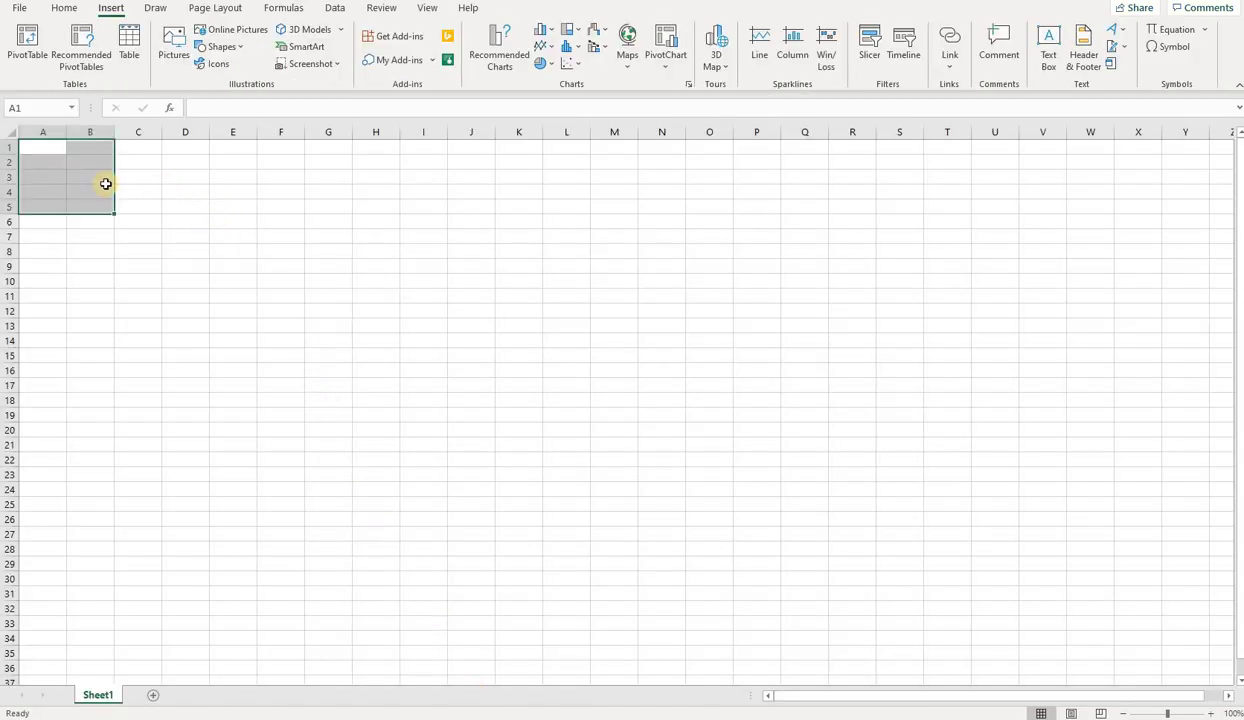
pyautogui.hotkey('ctrl', 'Home')
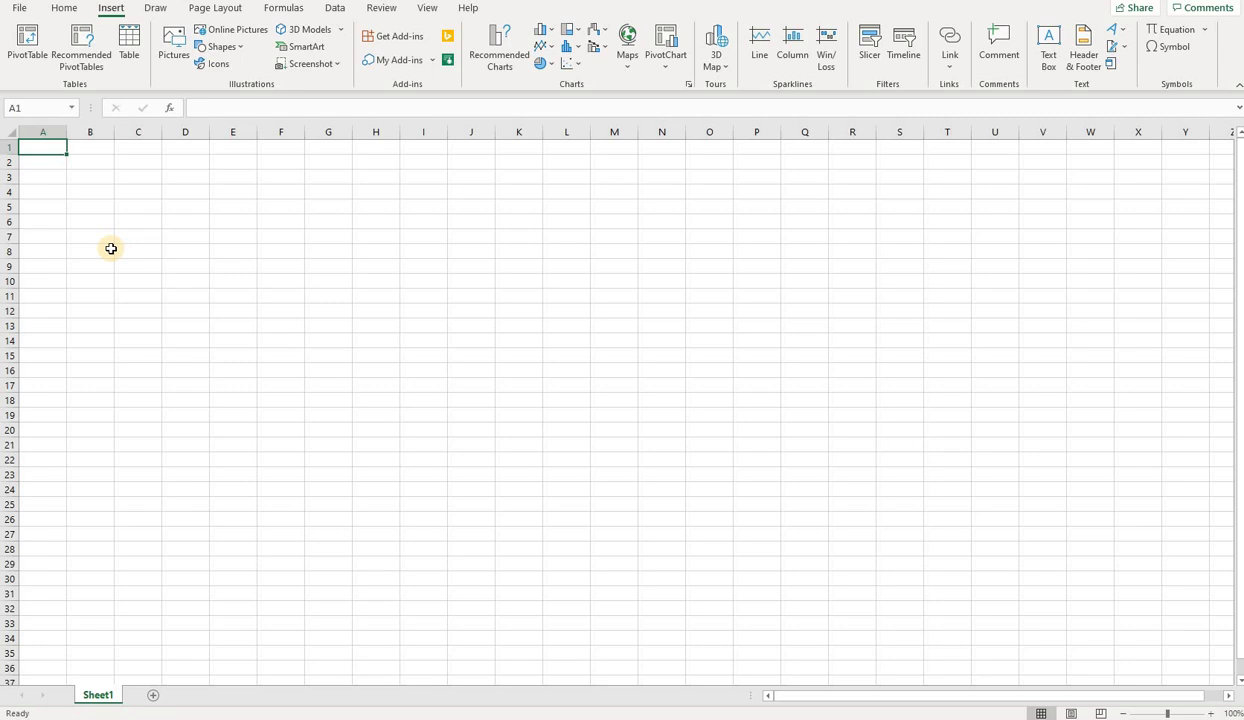
pyautogui.write('Brown')
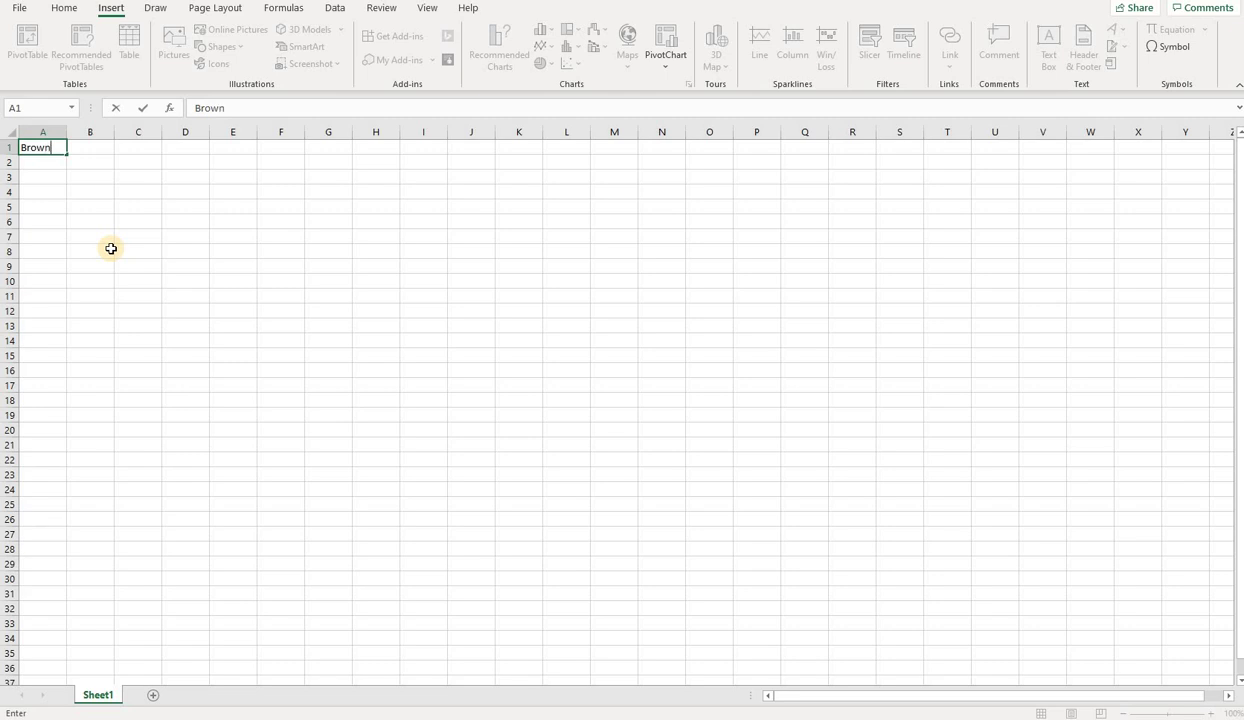
pyautogui.press('Return')
pyautogui.write('Blue')
pyautogui.press('Return')
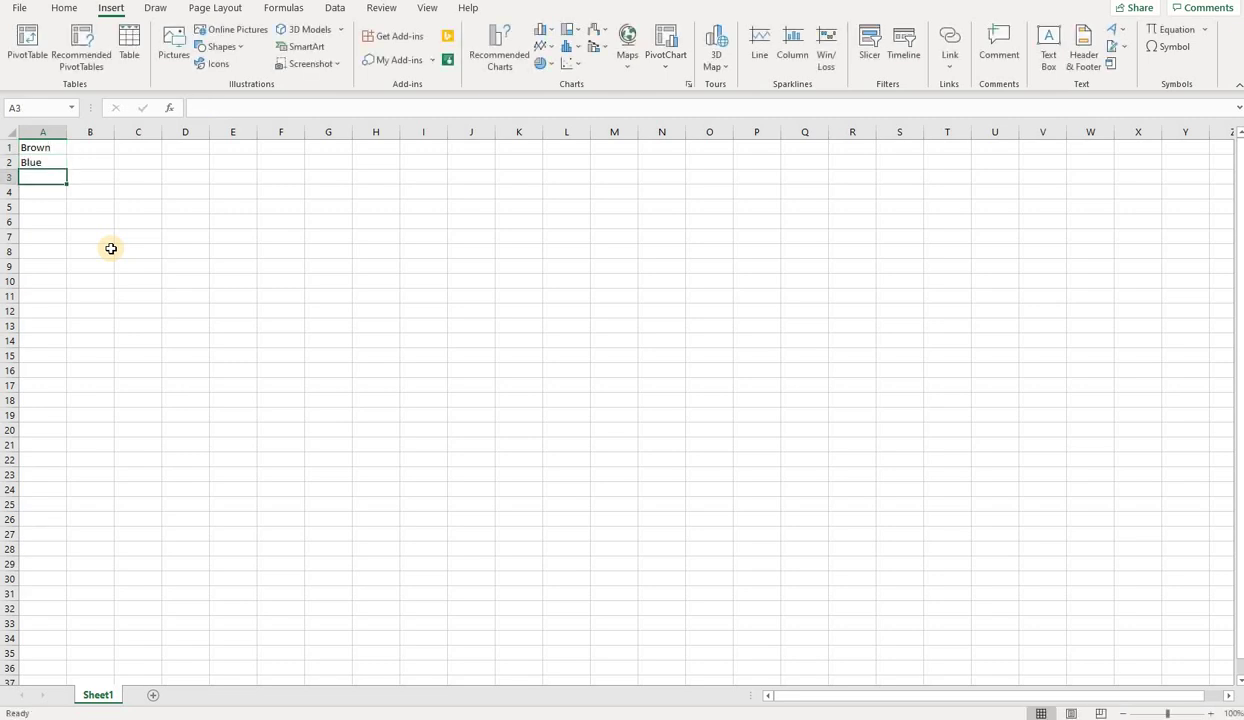
pyautogui.write('Green')
pyautogui.press('Return')
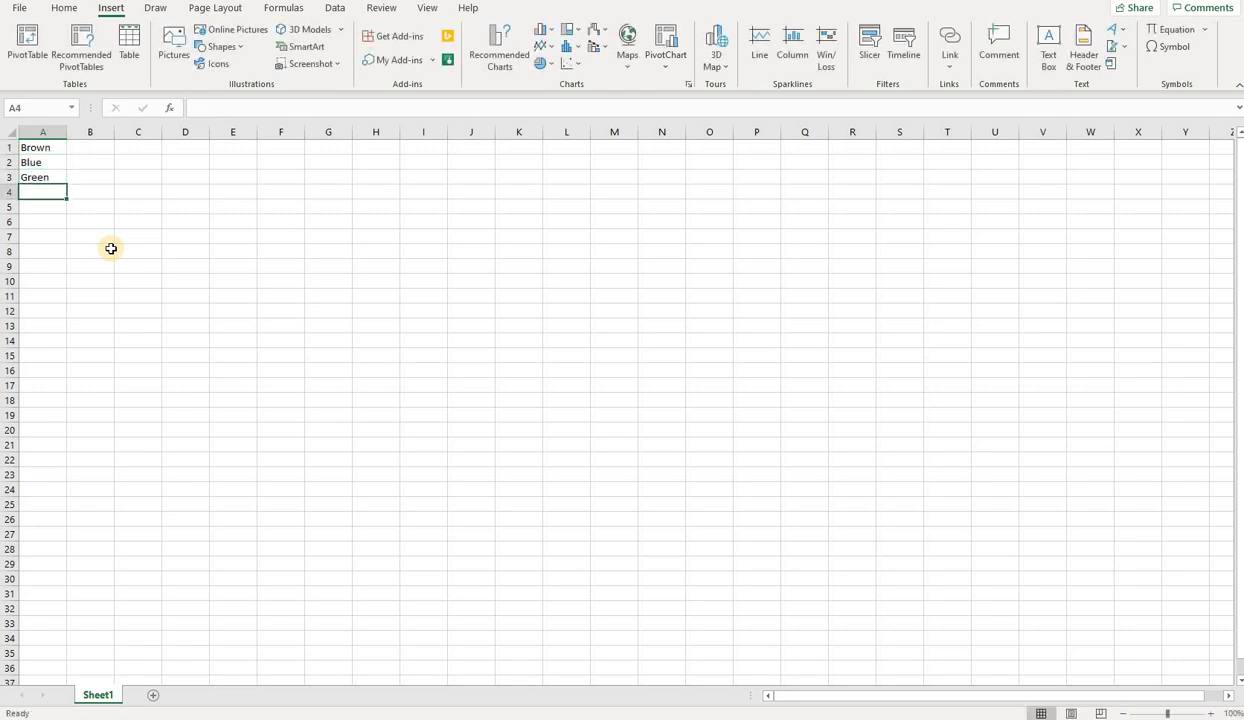
pyautogui.write('Haz')
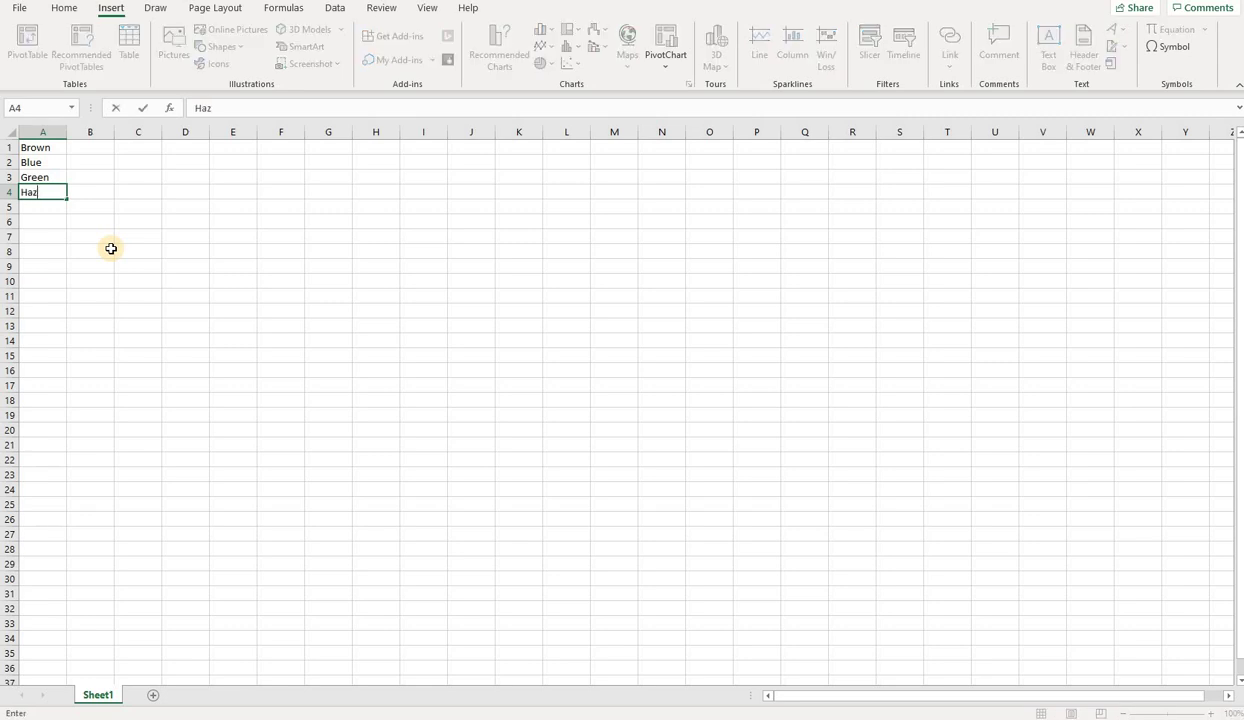
pyautogui.write('el')
pyautogui.press('Return')
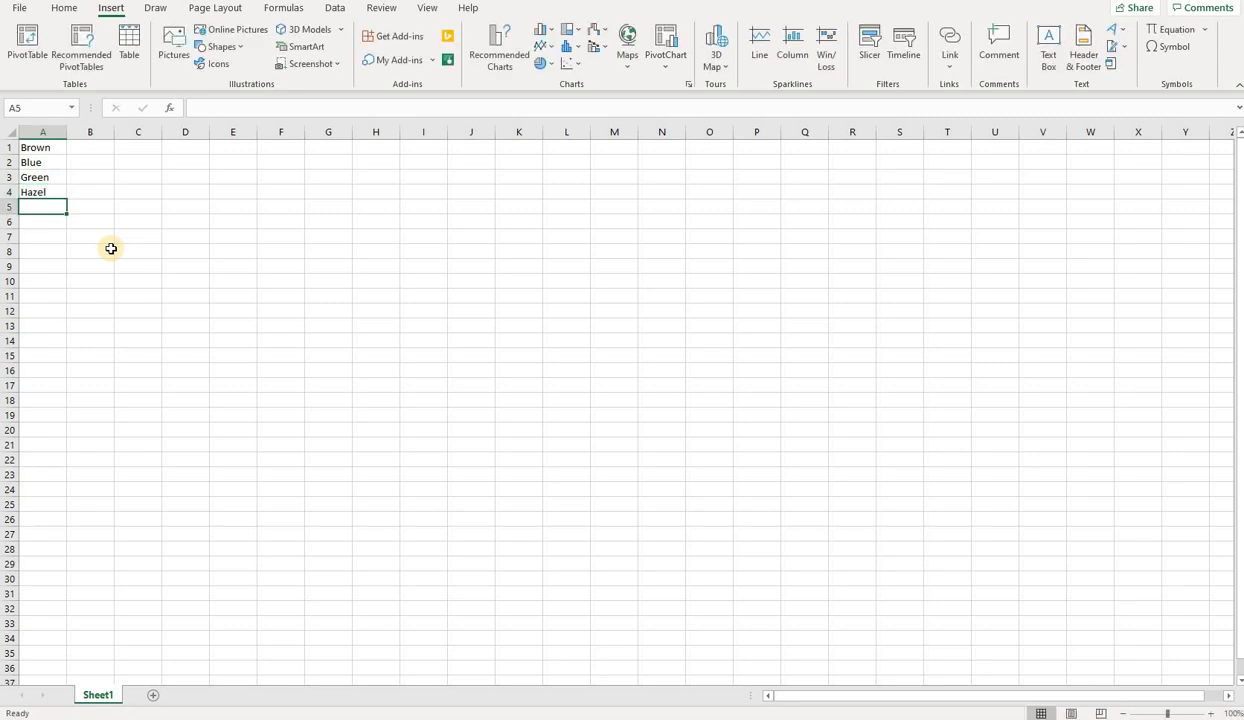
pyautogui.write('Grey')
pyautogui.press('Return')
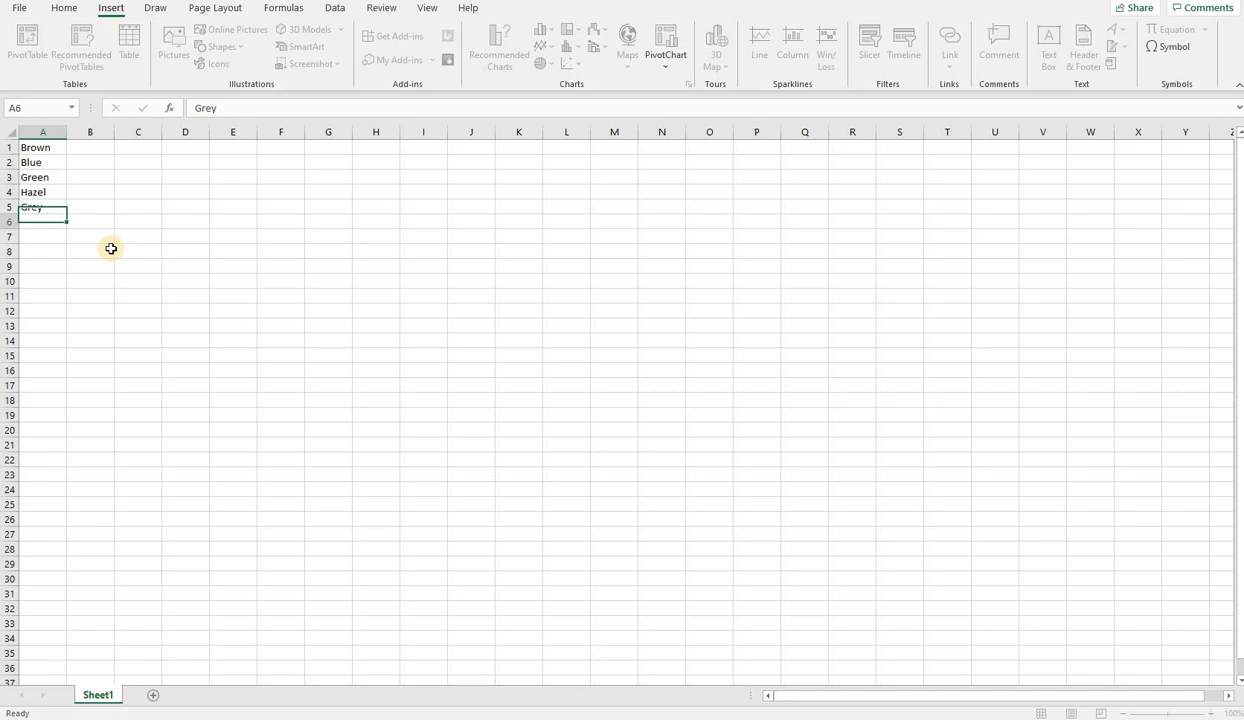
# - Enter the counts 15, 12, 7, 9 and 2 in B1:B5
pyautogui.press('Right')
pyautogui.press('Up')
pyautogui.press('Up')
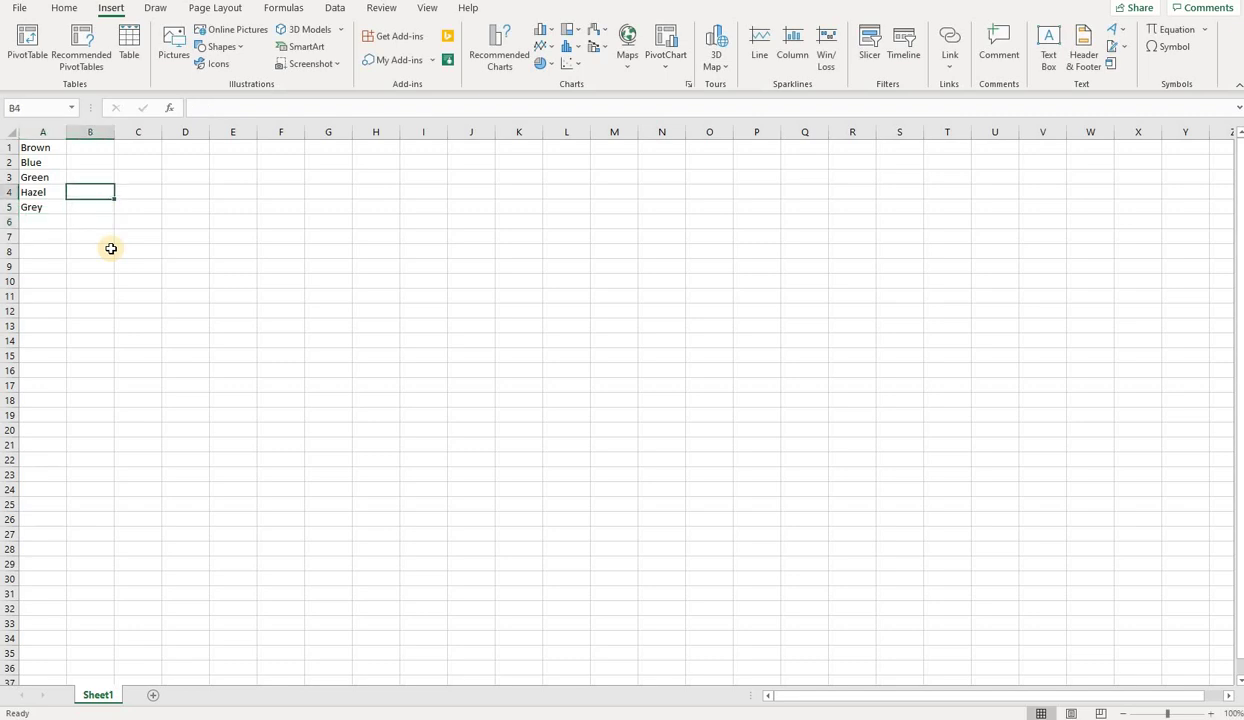
pyautogui.press('Up')
pyautogui.press('Up')
pyautogui.press('Up')
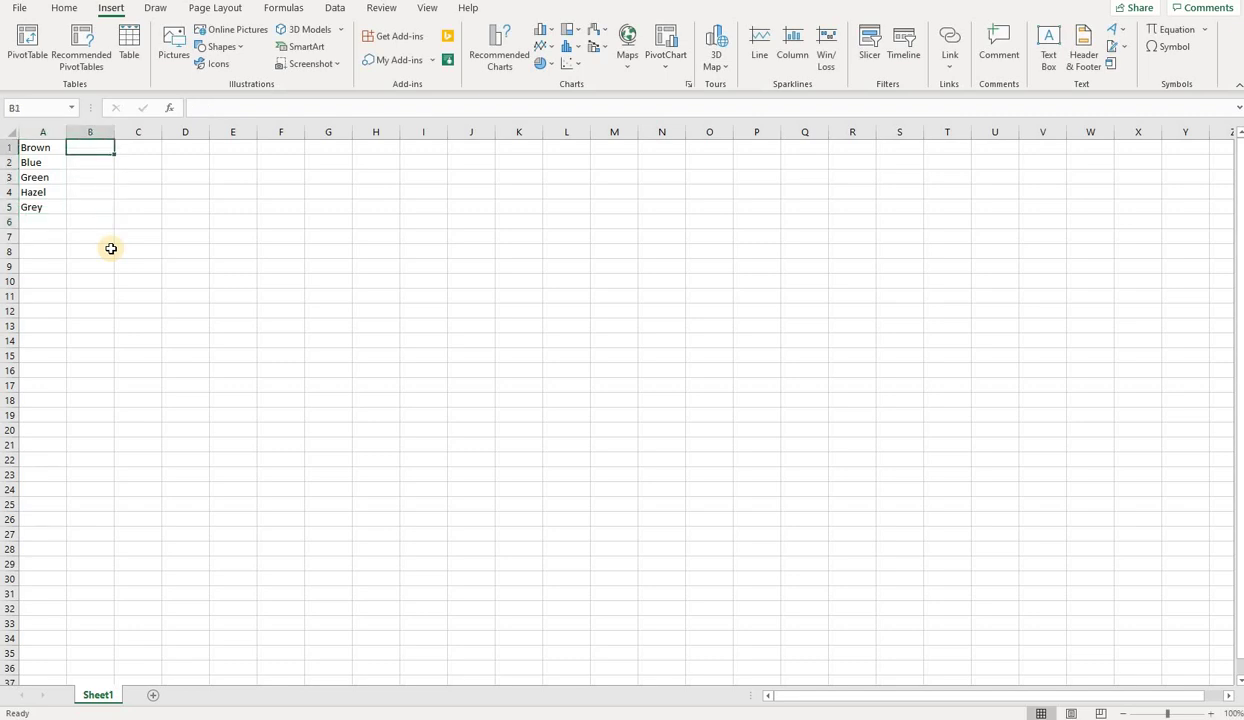
pyautogui.write('15')
pyautogui.press('Return')
pyautogui.write('12')
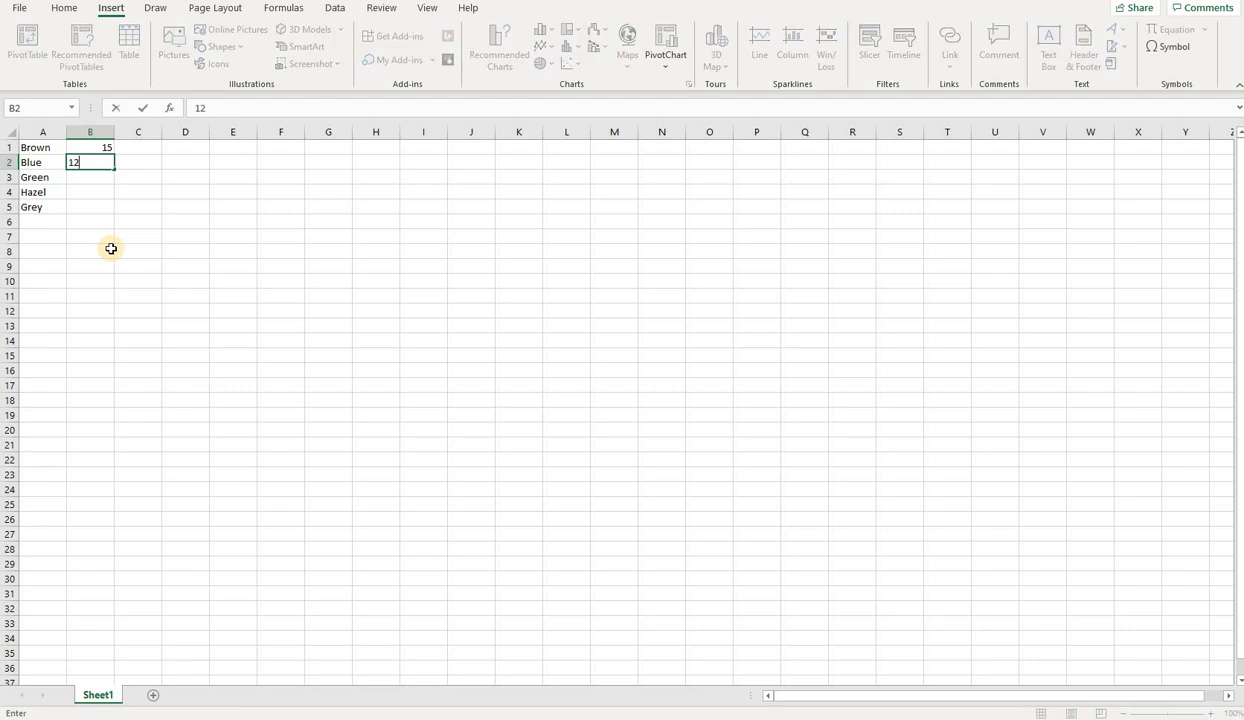
pyautogui.press('Return')
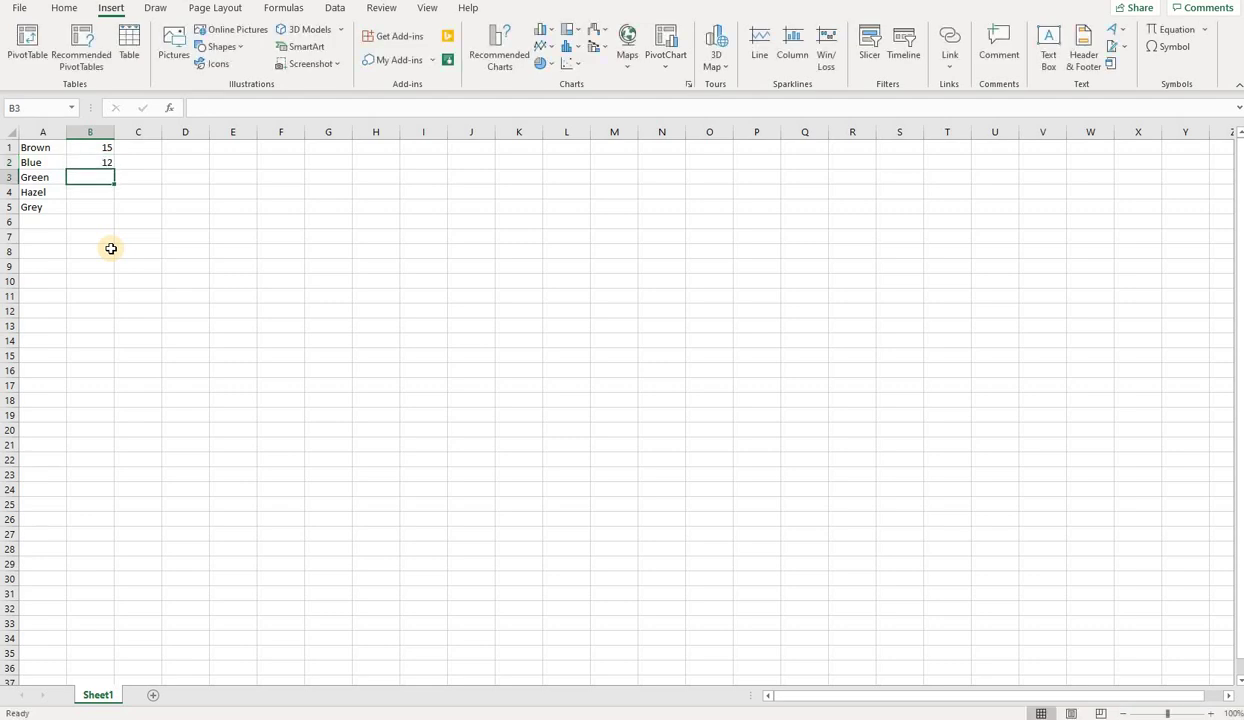
pyautogui.write('7')
pyautogui.press('Return')
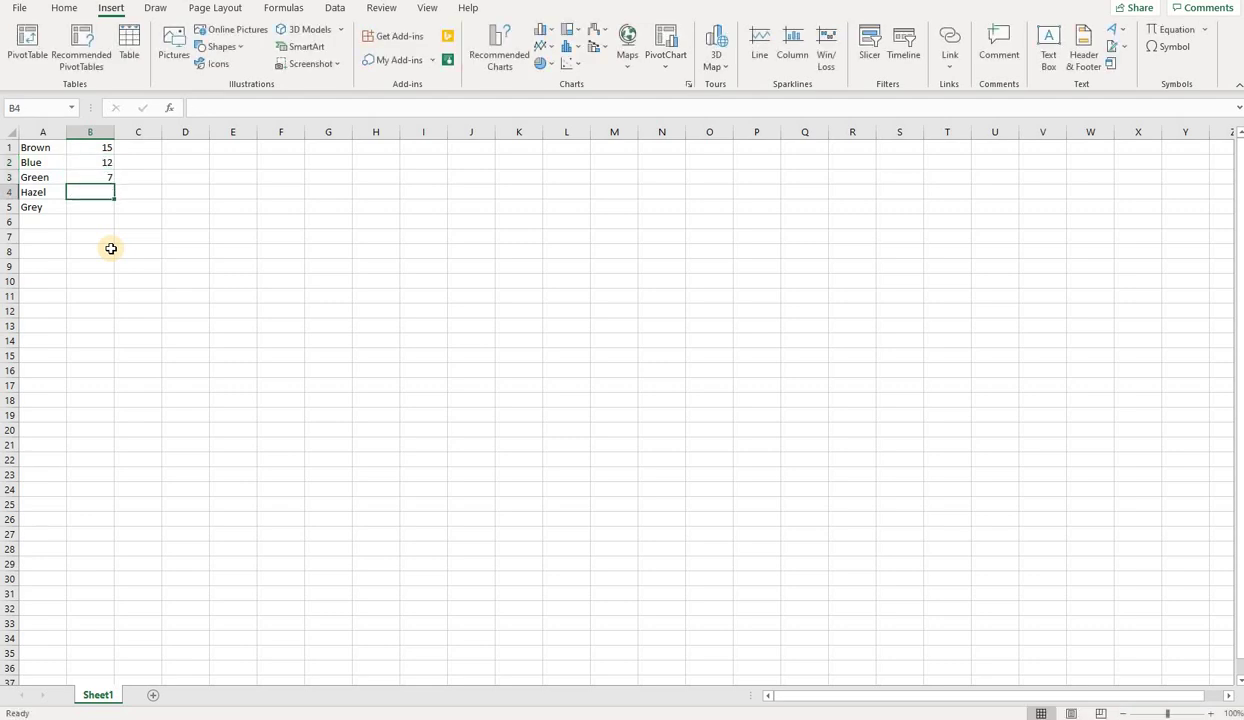
pyautogui.write('9')
pyautogui.press('Return')
pyautogui.write('2')
pyautogui.press('Return')
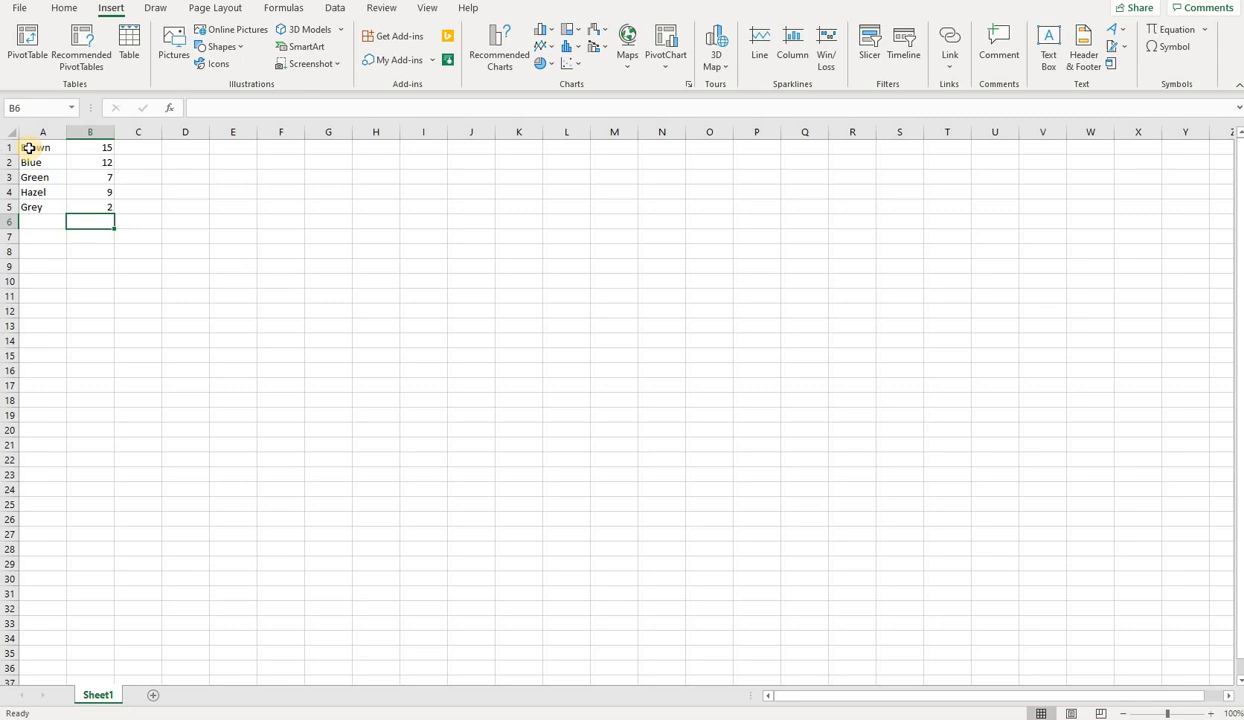
# - Insert a clustered column chart of the eye-colour table A1:B5
pyautogui.moveTo(29, 148); pyautogui.dragTo(92, 206)
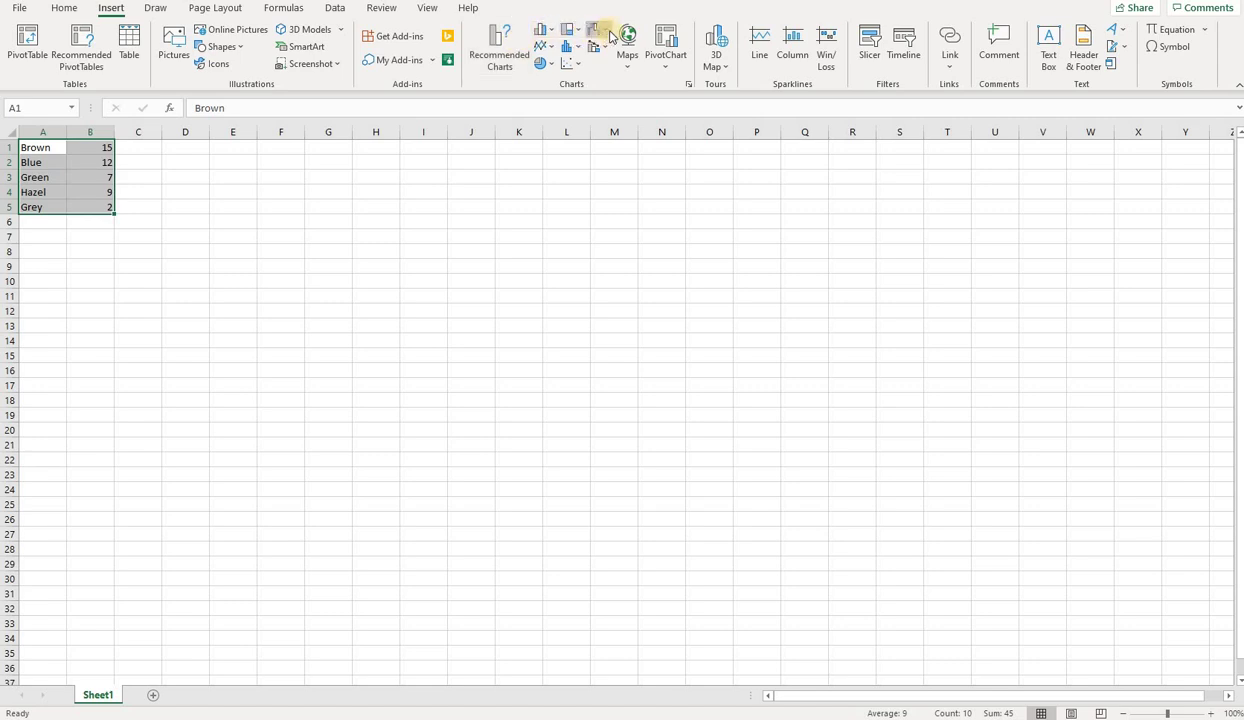
pyautogui.click(554, 36)
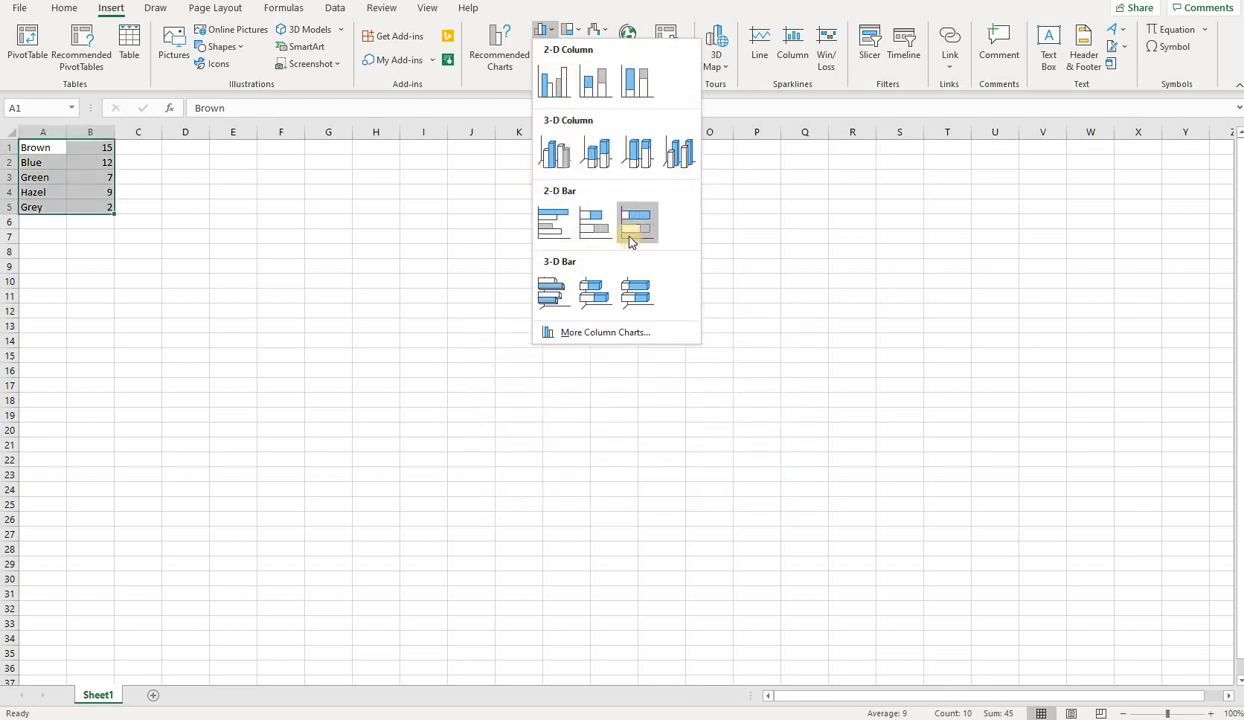
pyautogui.click(557, 84)
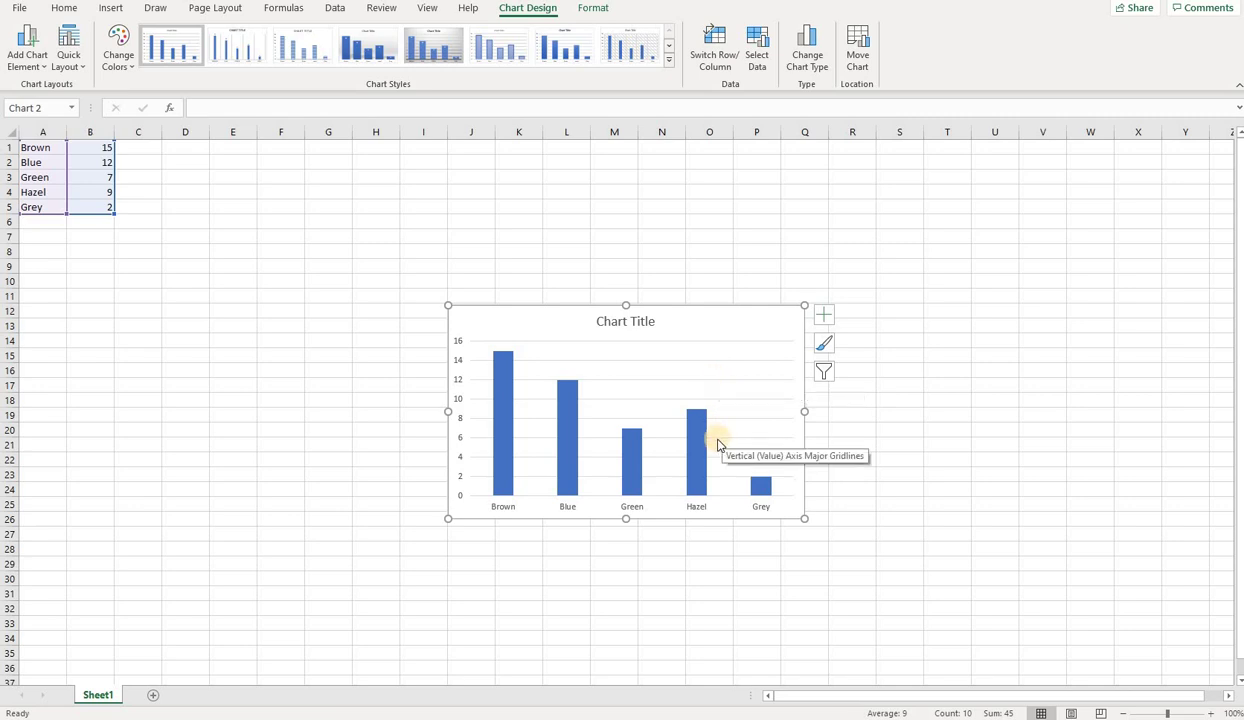
# - Copy the chart and switch to the blank Word document
pyautogui.rightClick(708, 319)
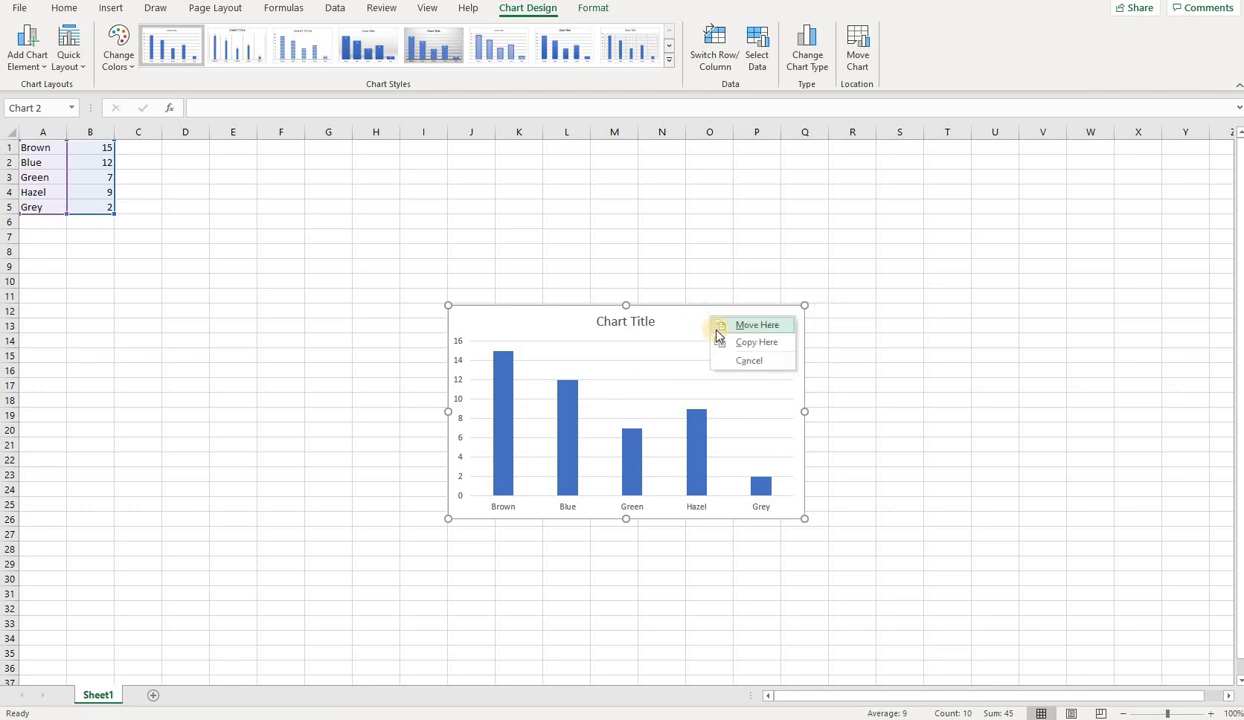
pyautogui.rightClick(694, 314)
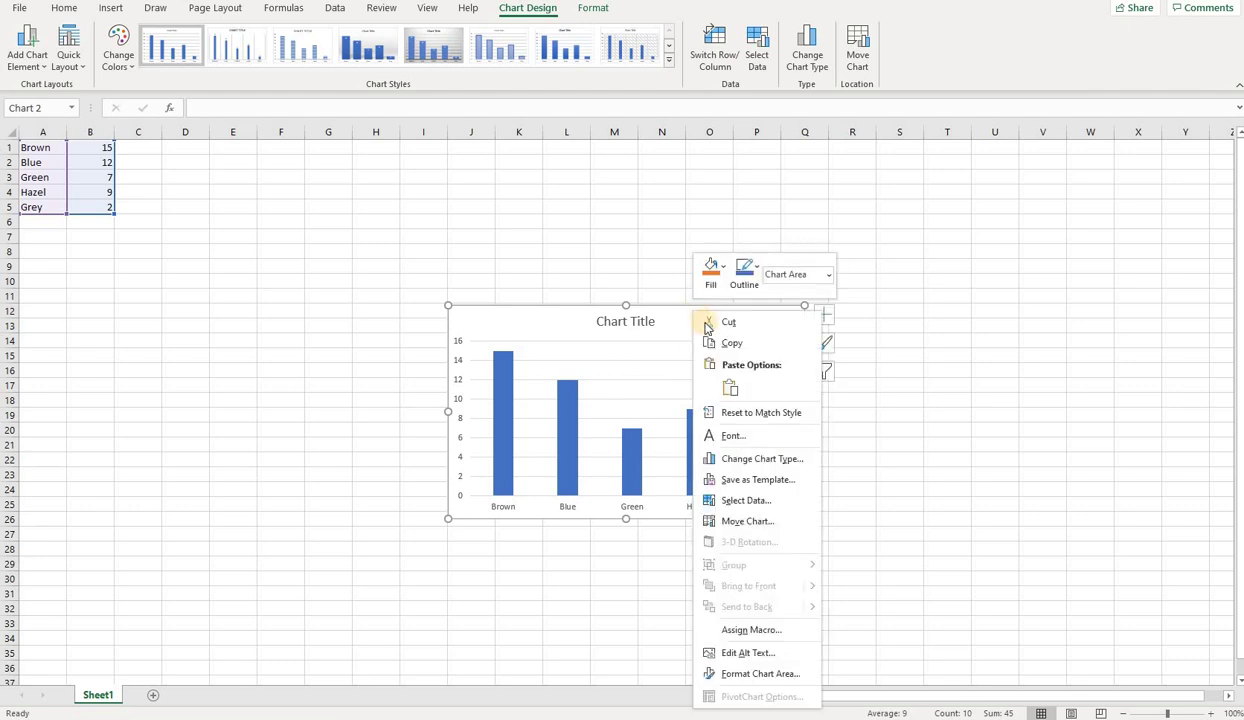
pyautogui.click(712, 341)
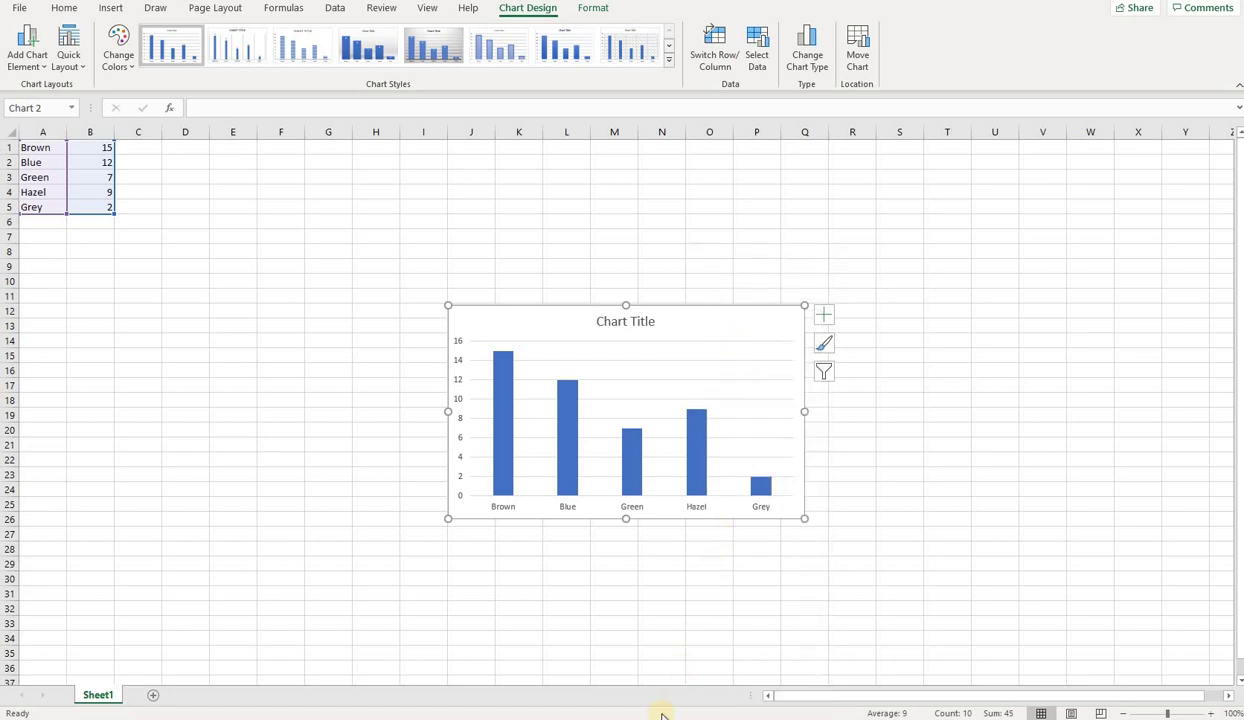
pyautogui.hotkey('alt', 'Tab')
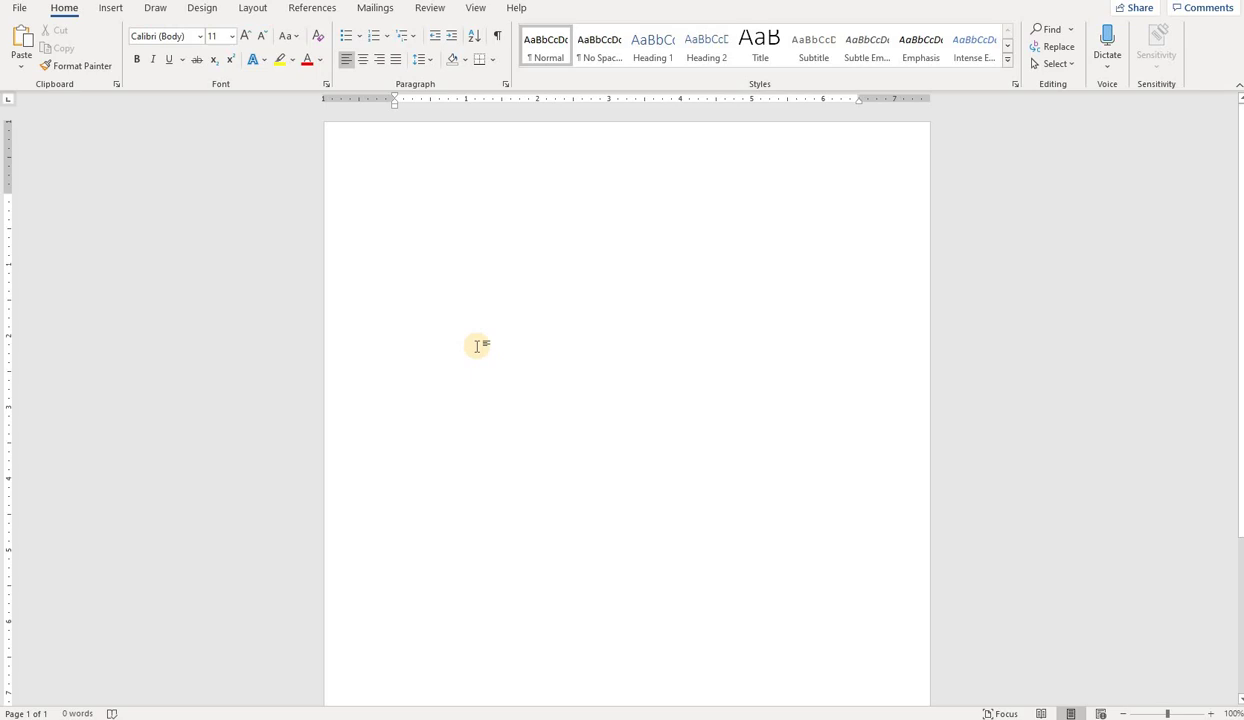
# - Paste the eye-colour chart into Word and delete its chart title
pyautogui.hotkey('ctrl', 'v')
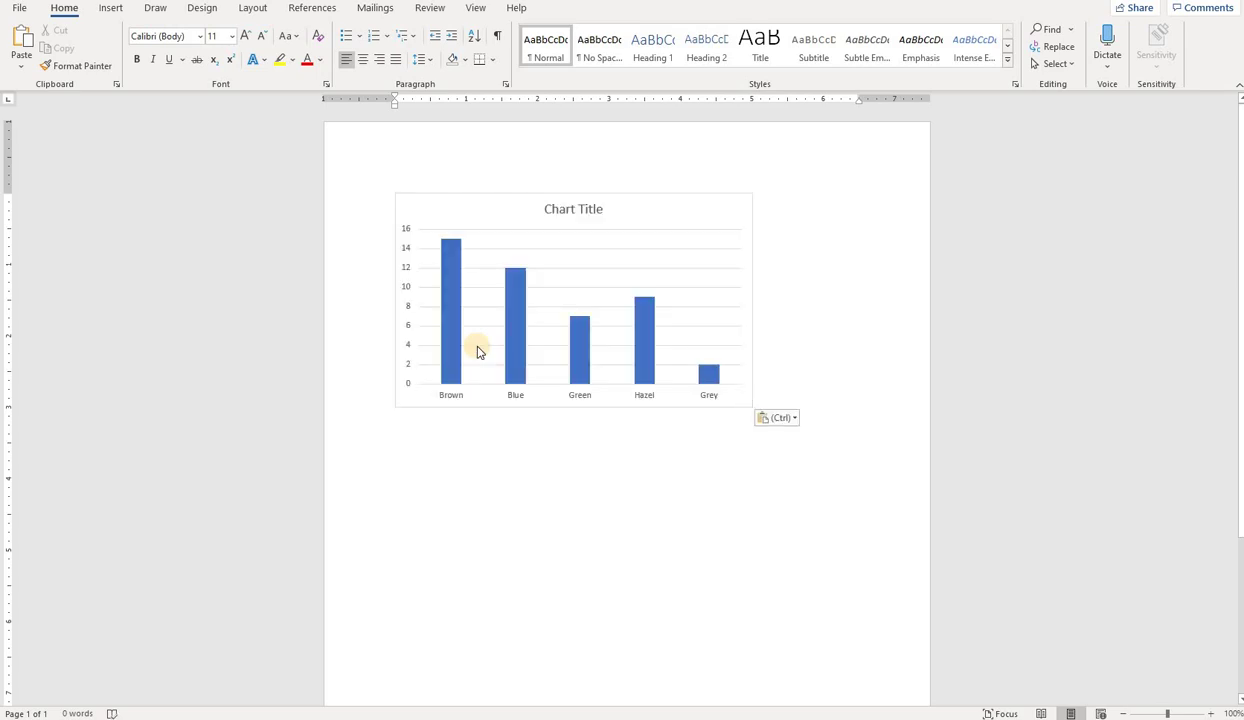
pyautogui.click(590, 213)
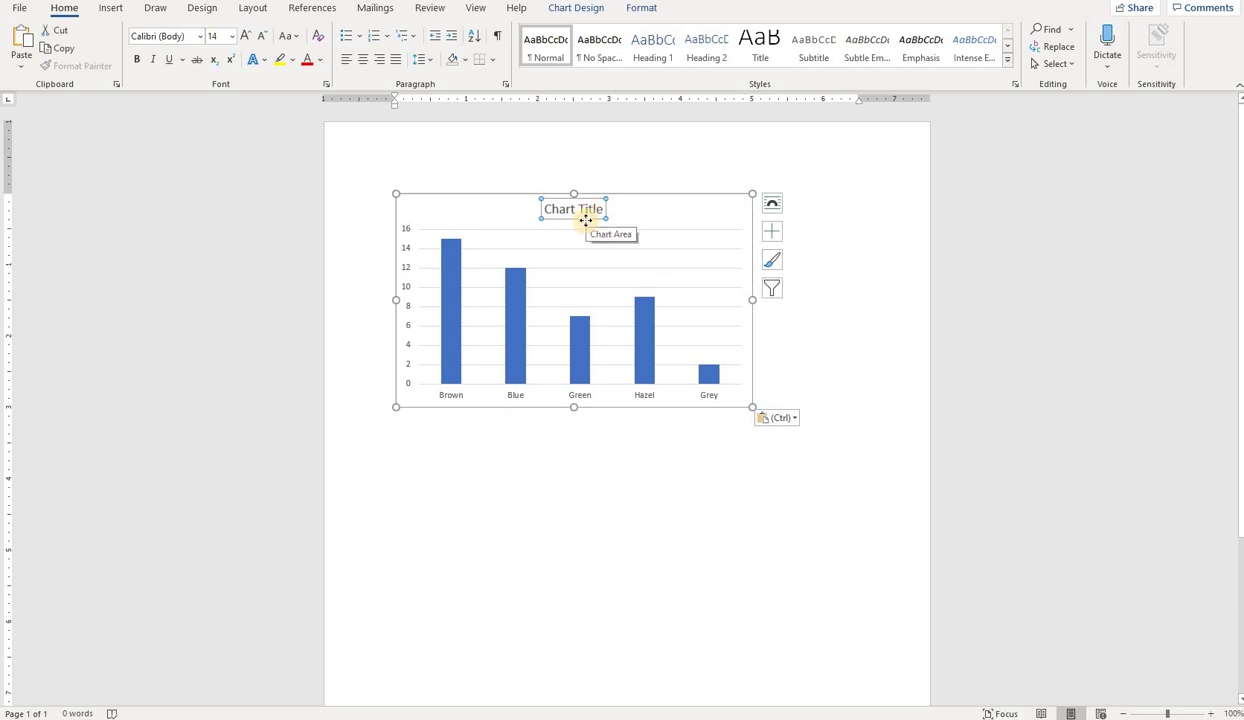
pyautogui.press('Delete')
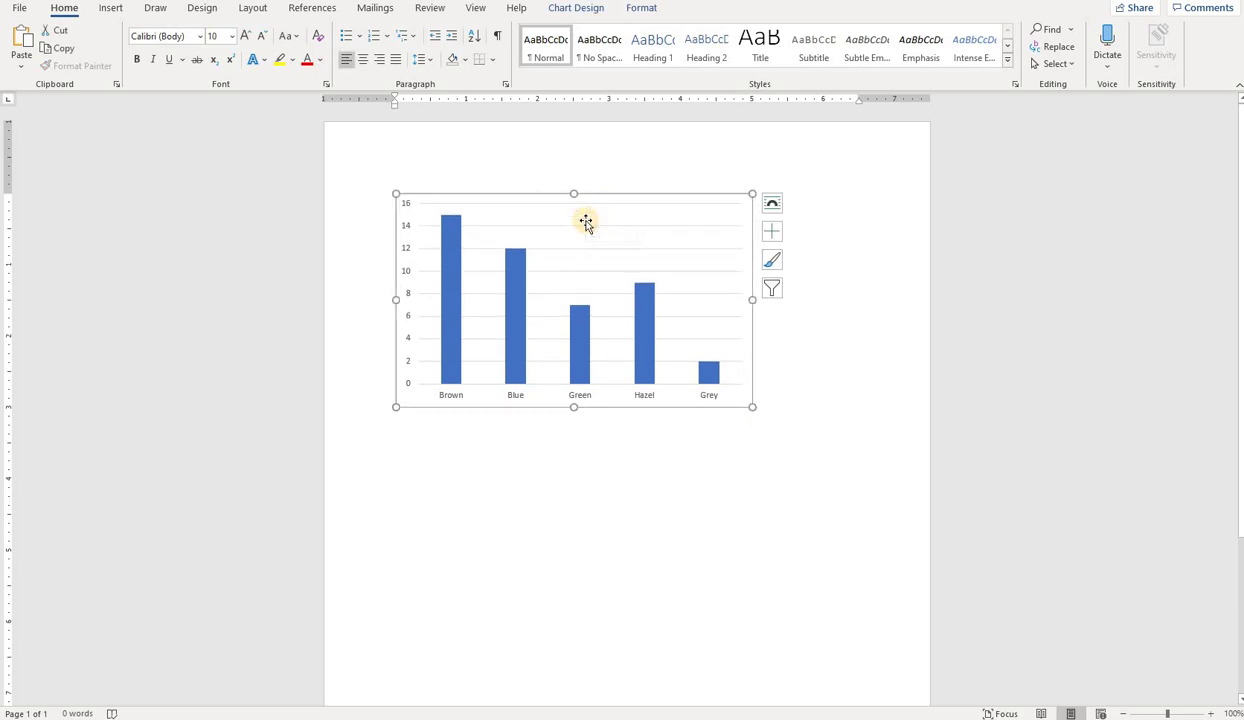
# - Add a 26 pt bold heading 'Eye Color of my Friends' above the chart
pyautogui.click(402, 185)
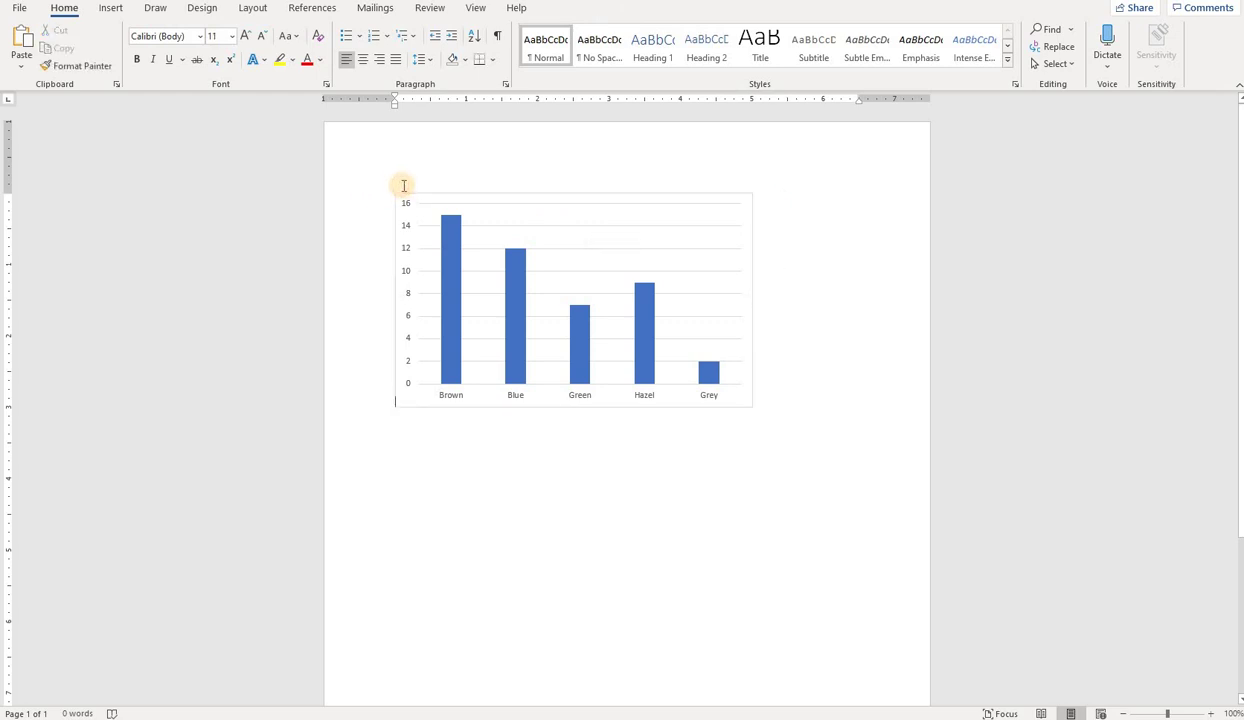
pyautogui.press('Return')
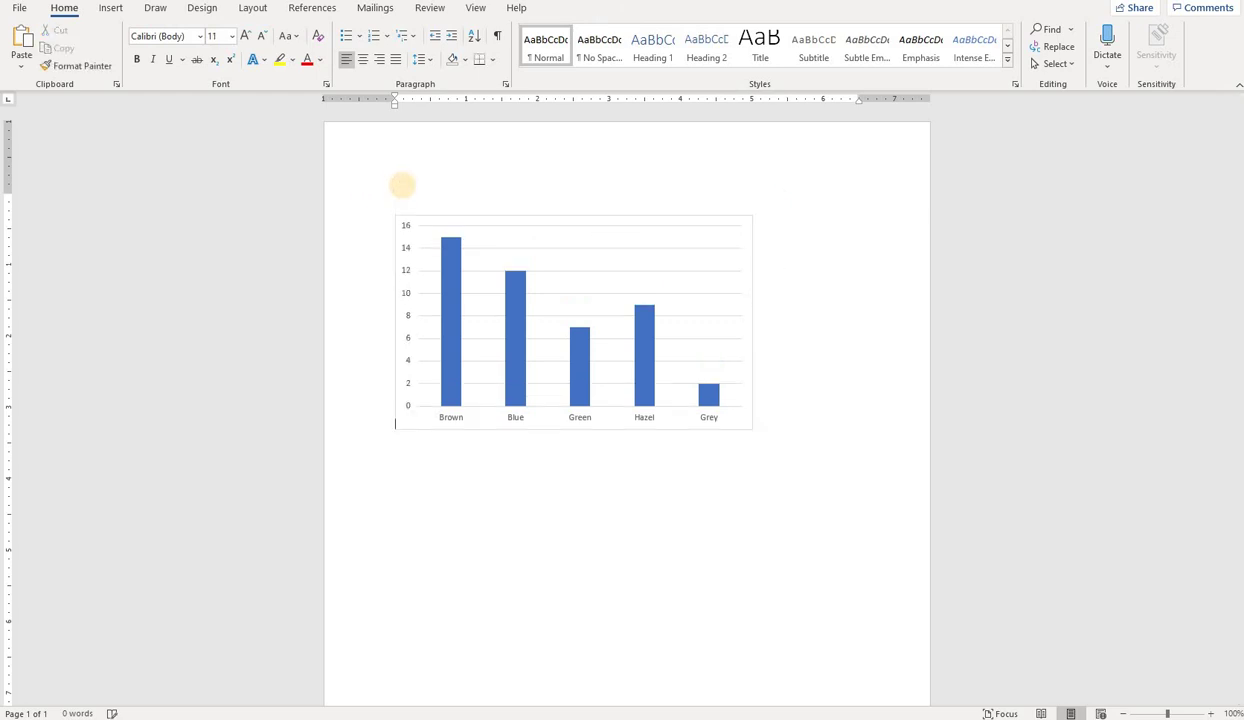
pyautogui.press('Return')
pyautogui.click(402, 185)
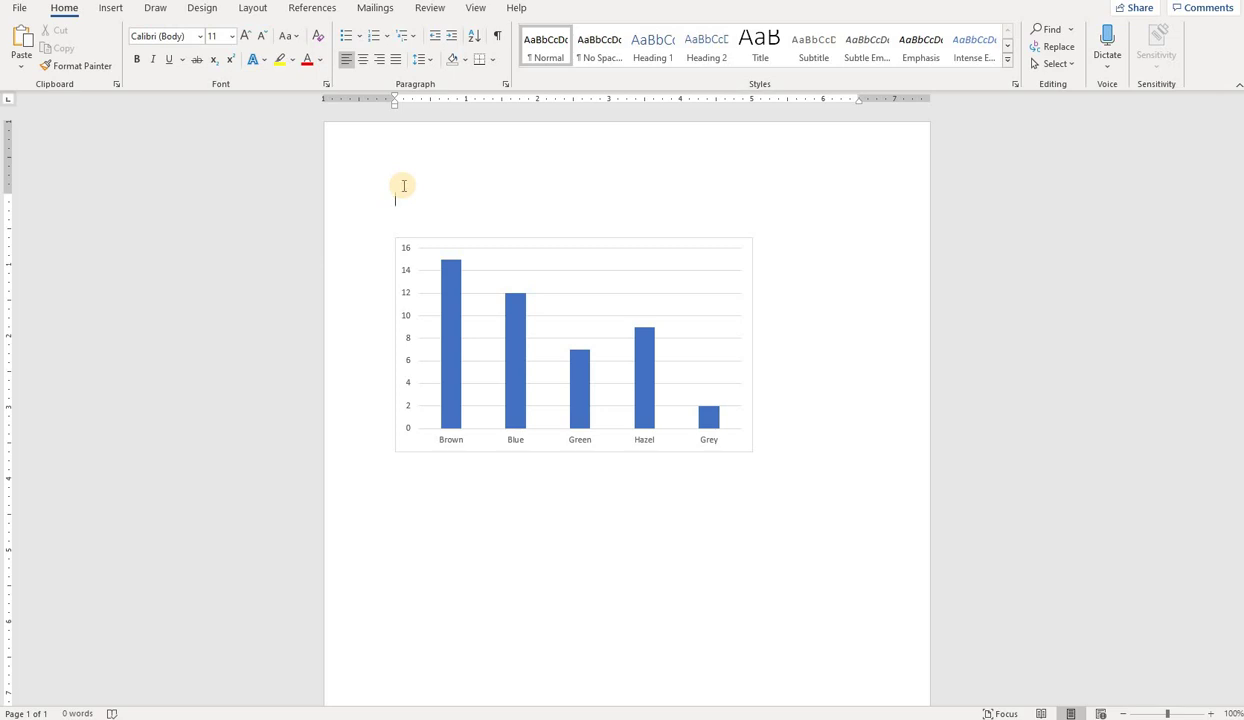
pyautogui.write('E')
pyautogui.write('ye Color of my ')
pyautogui.write('Friends')
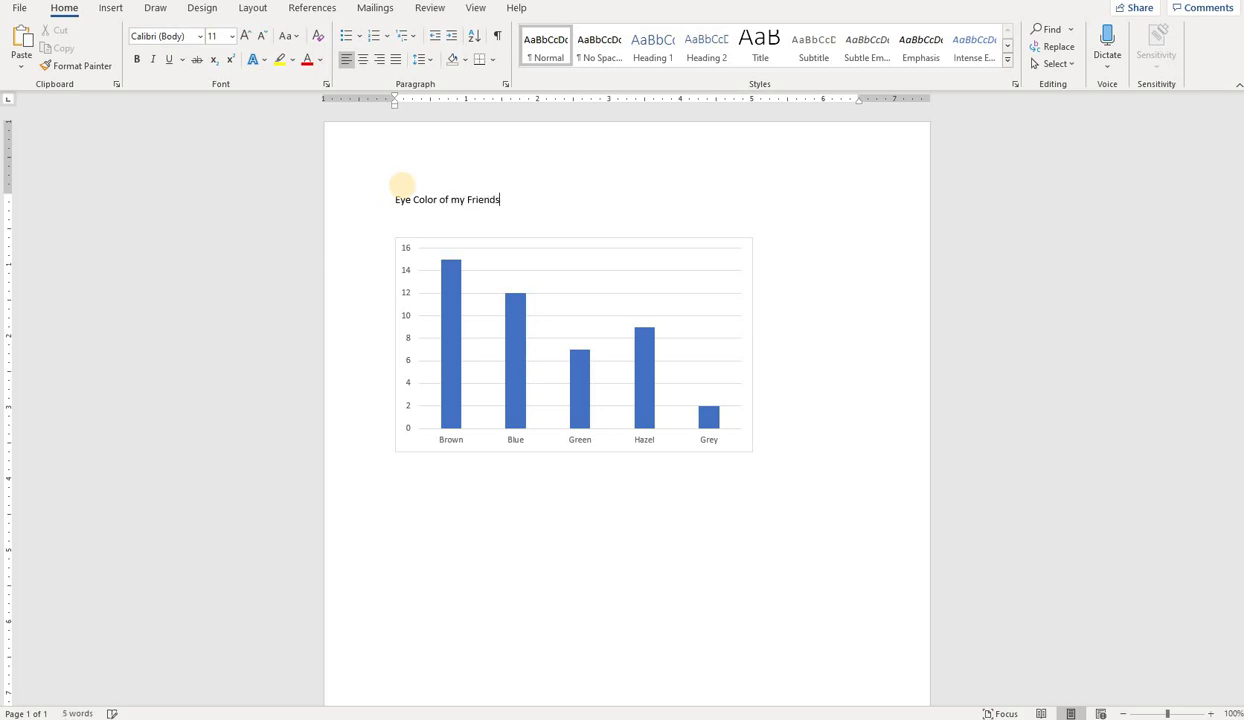
pyautogui.moveTo(503, 199); pyautogui.dragTo(305, 190)
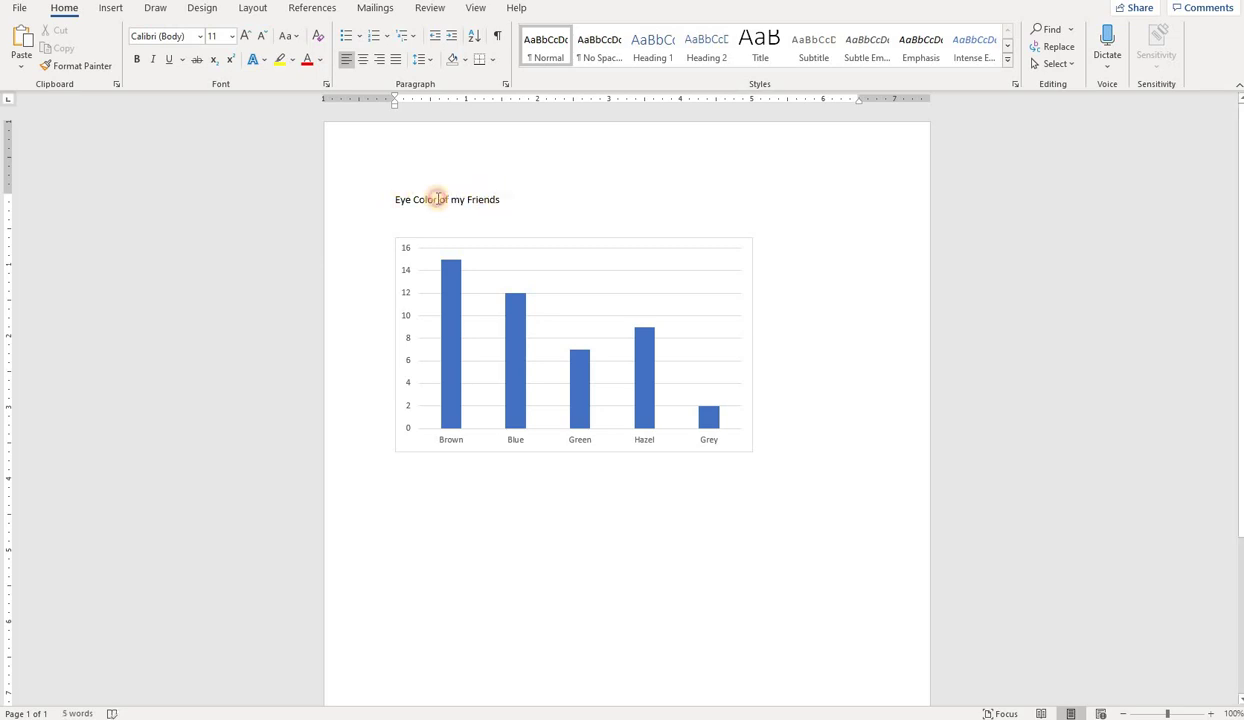
pyautogui.click(231, 36)
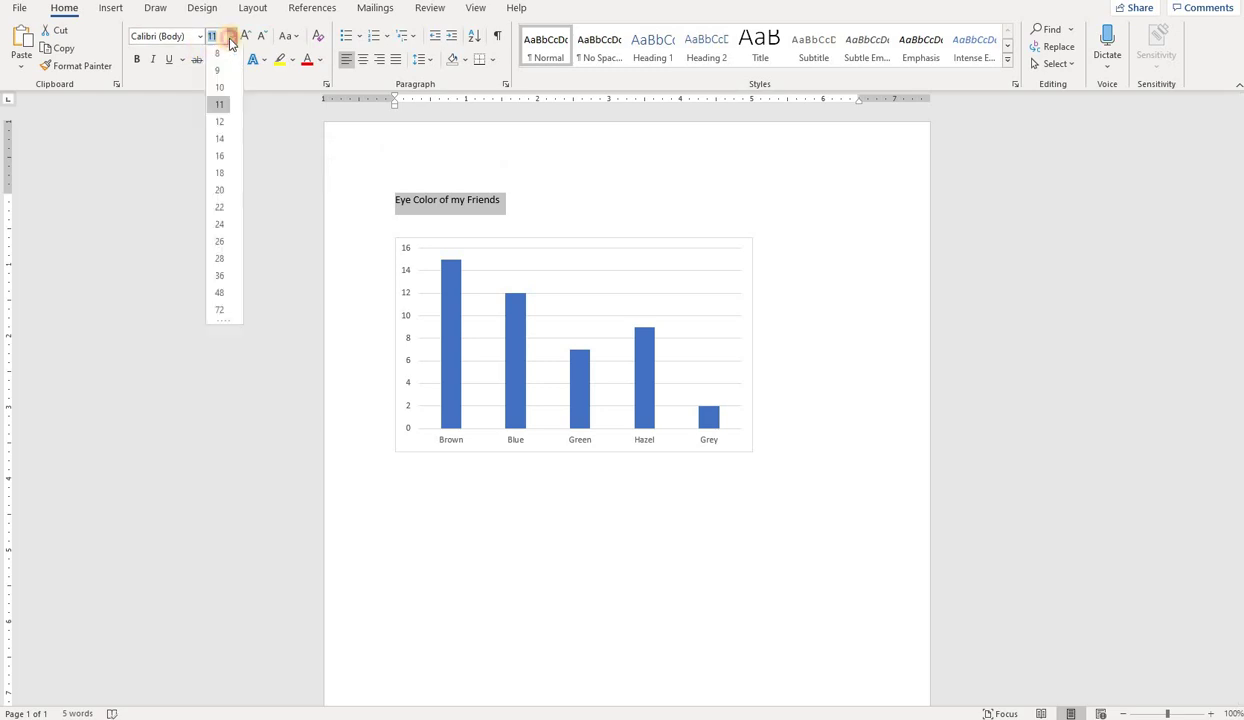
pyautogui.click(224, 248)
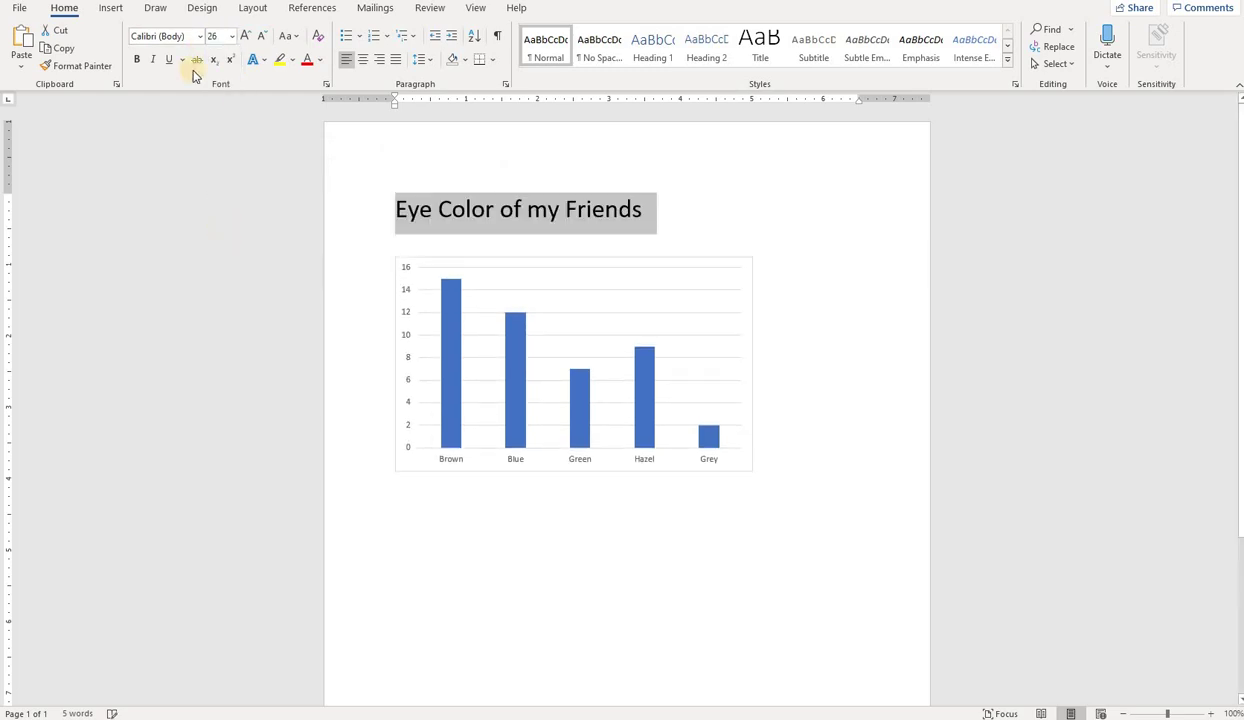
pyautogui.click(138, 61)
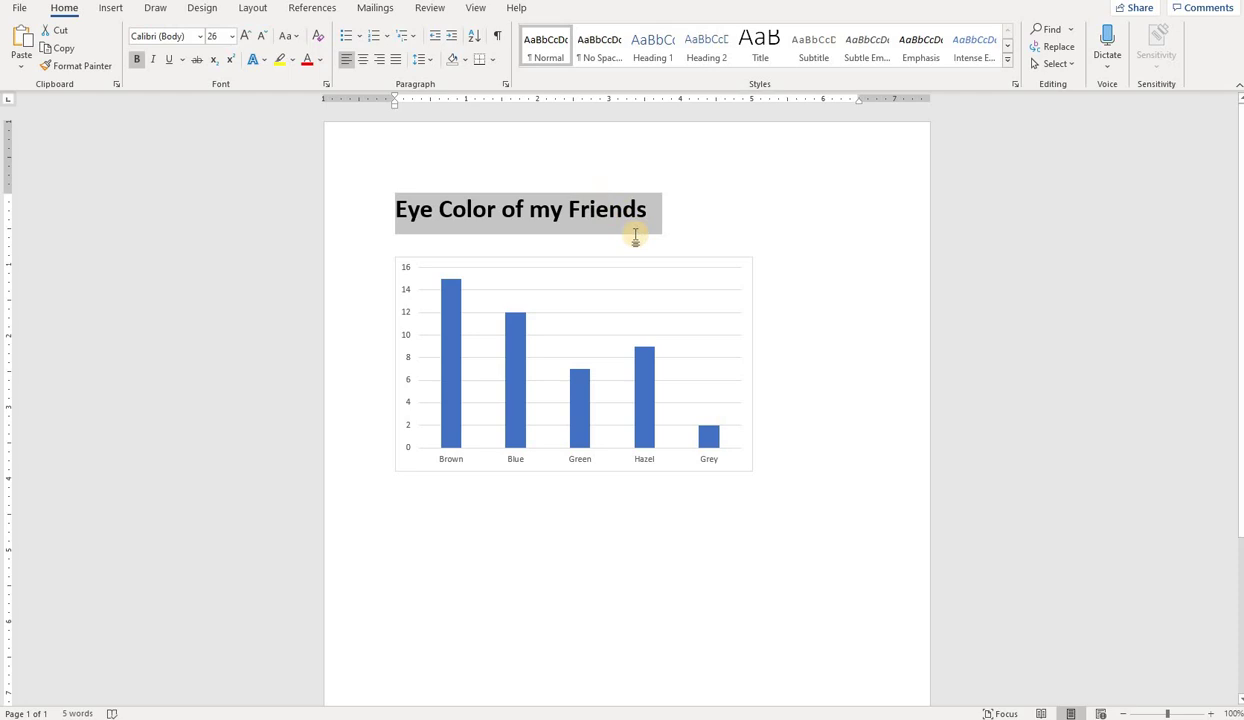
pyautogui.click(467, 240)
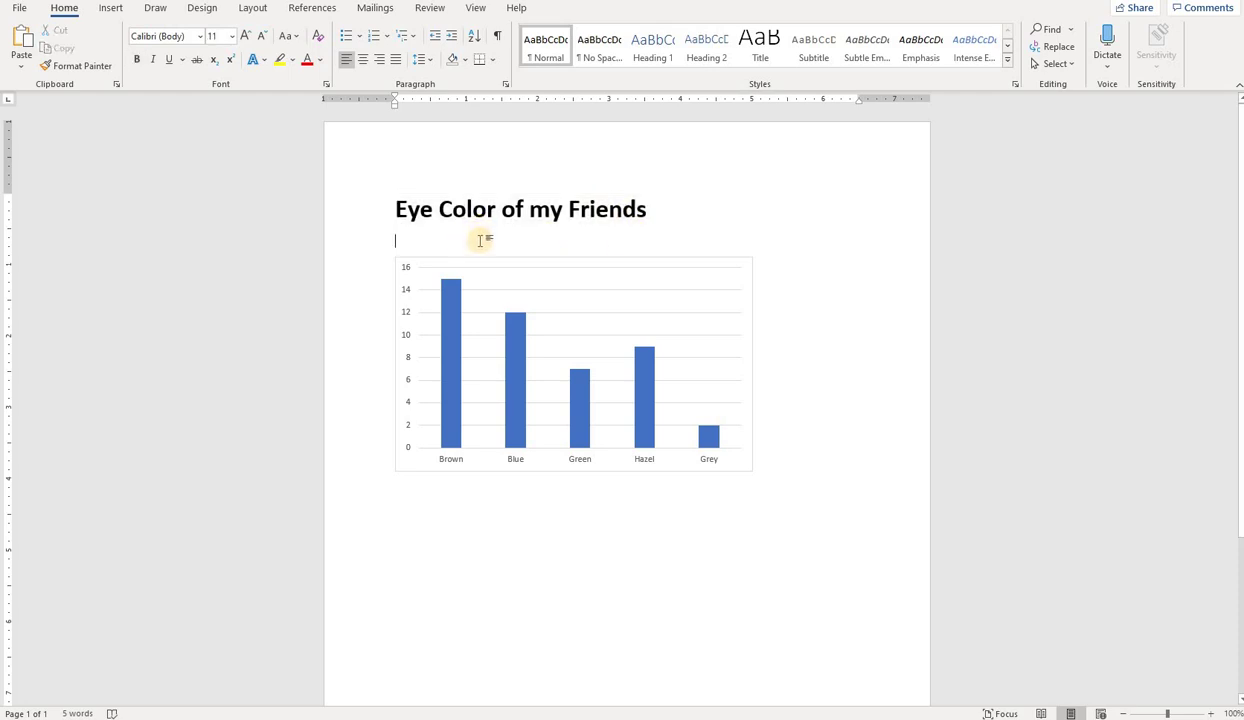
# - Type 'The description goes here and explains extra features of the graph…' below the heading
pyautogui.write('The des')
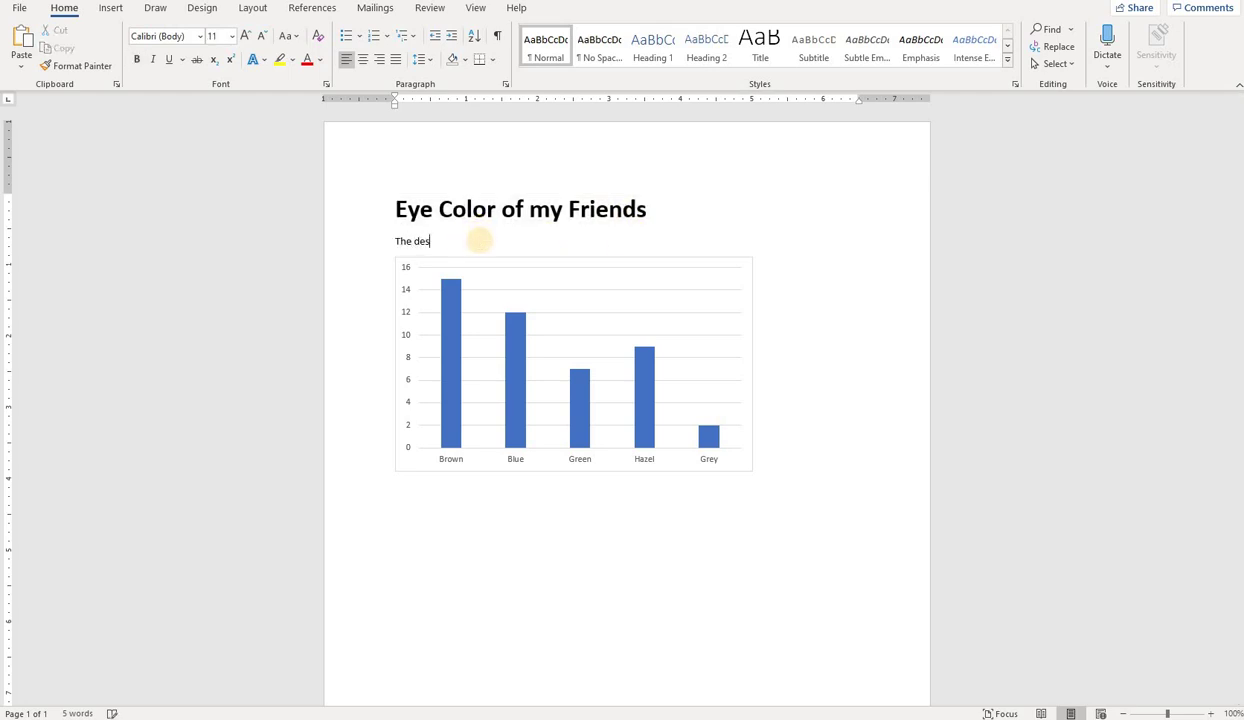
pyautogui.write('cir')
pyautogui.press('BackSpace')
pyautogui.press('BackSpace')
pyautogui.write('ription')
pyautogui.write('g')
pyautogui.press('BackSpace')
pyautogui.write('go')
pyautogui.write('es here and ex')
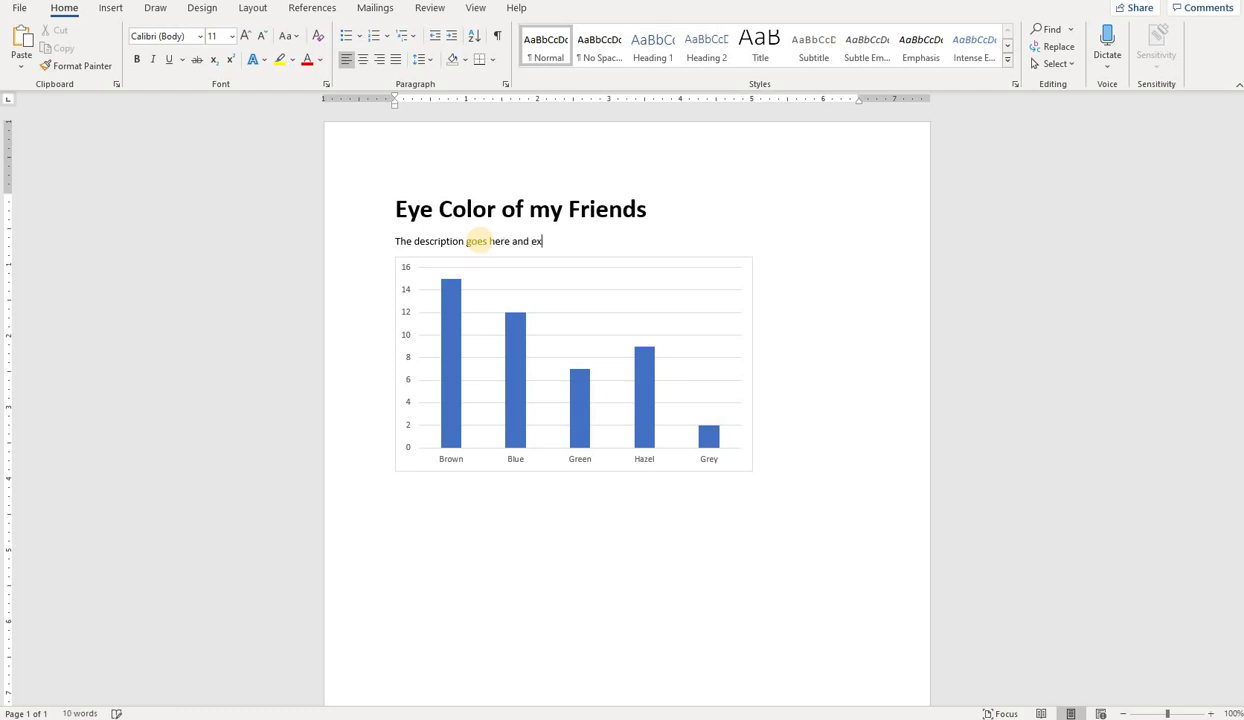
pyautogui.write('pla')
pyautogui.write('ins ')
pyautogui.write('extra ')
pyautogui.write('features of the')
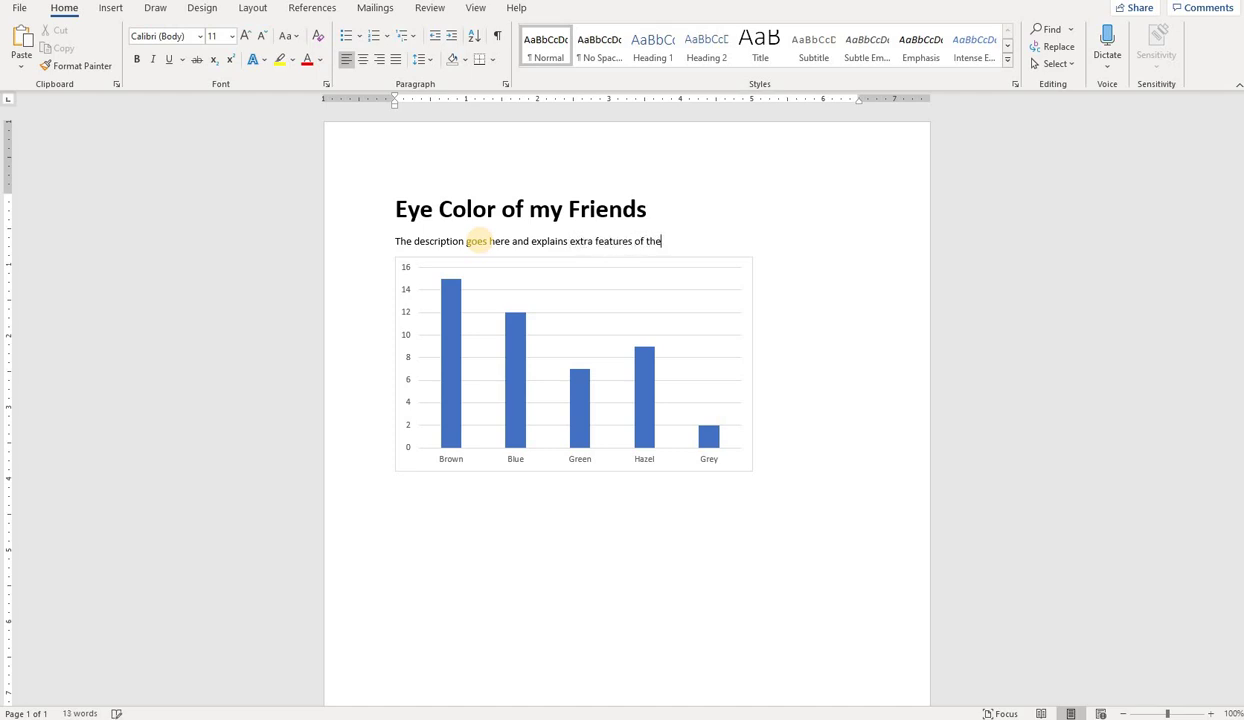
pyautogui.write(' graph or ')
pyautogui.write('new information you want the r')
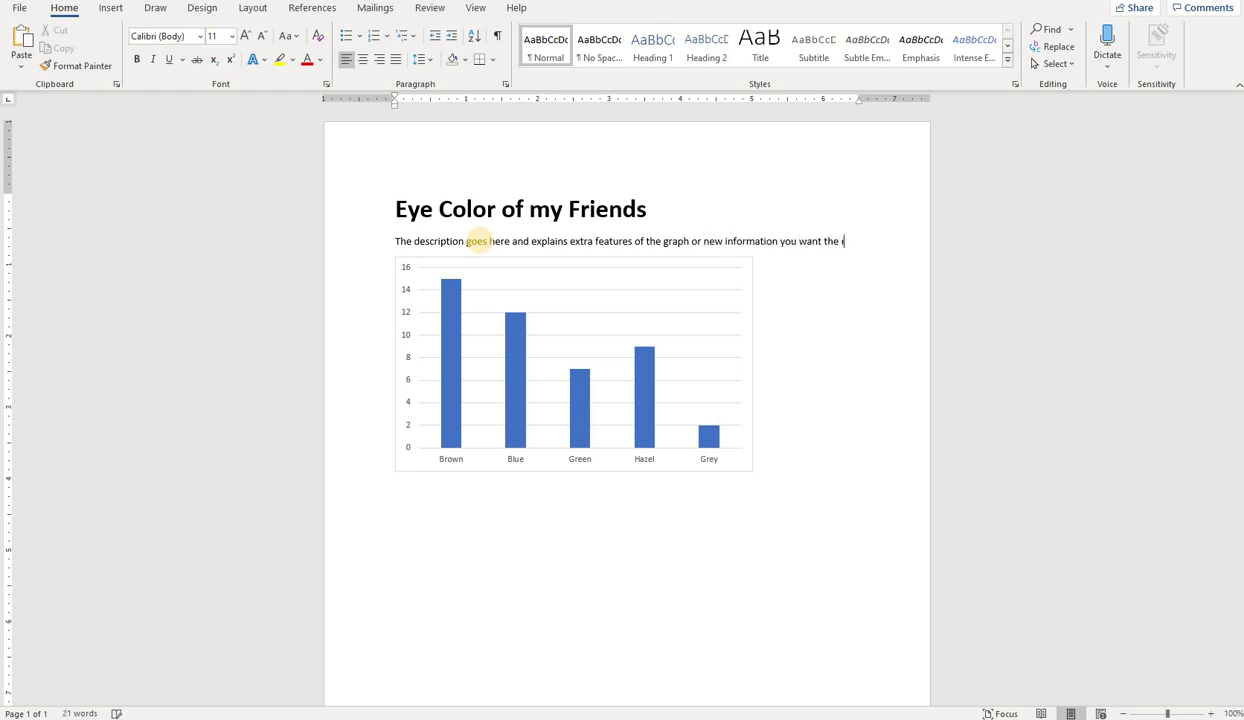
pyautogui.write('eader to know.')
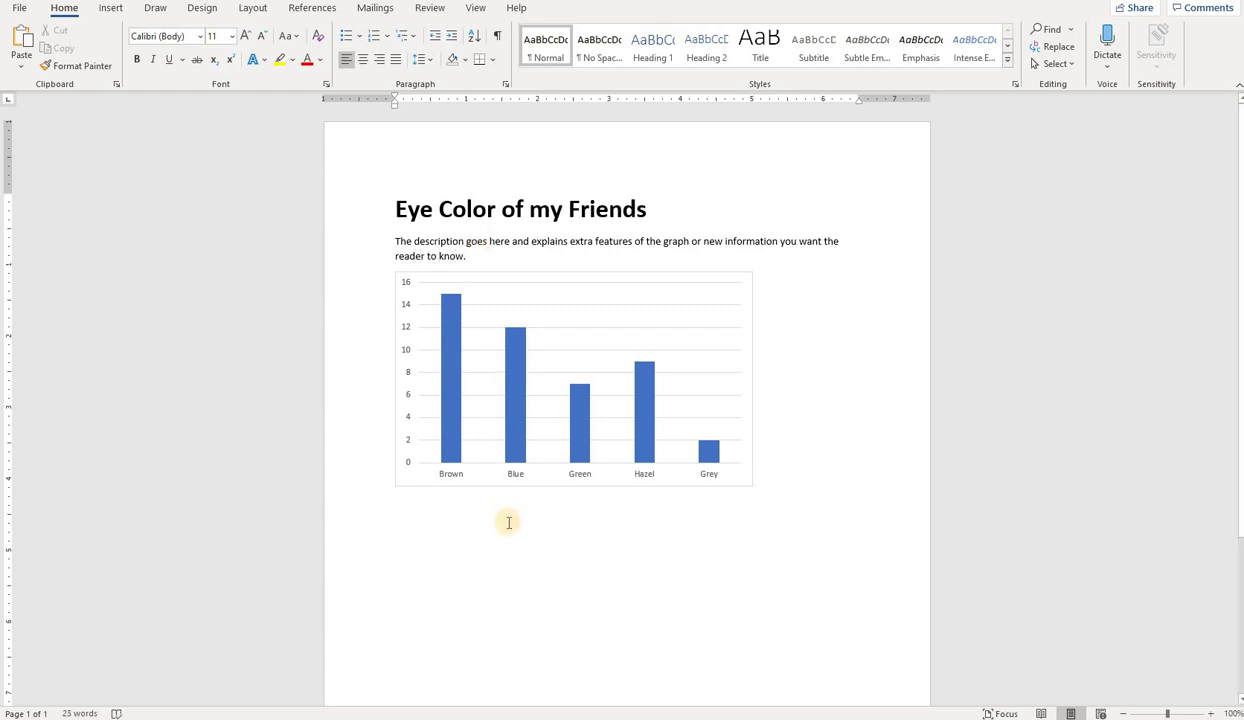
pyautogui.moveTo(490, 500); pyautogui.dragTo(503, 515)
# - Add 'Source: twitter poll on April 2, 2020' below the chart, right-aligned, italic, 8 pt
pyautogui.click(805, 512)
pyautogui.write('sourc')
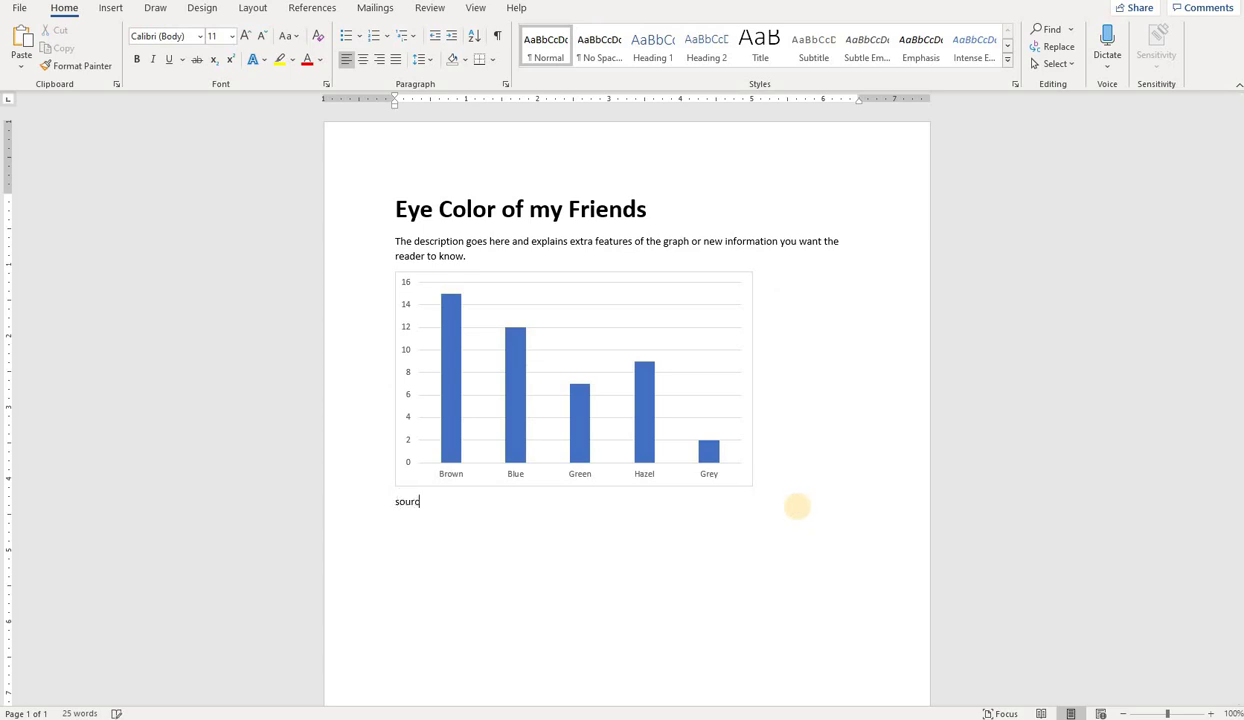
pyautogui.write('e: twitter poll on April 2, 2020')
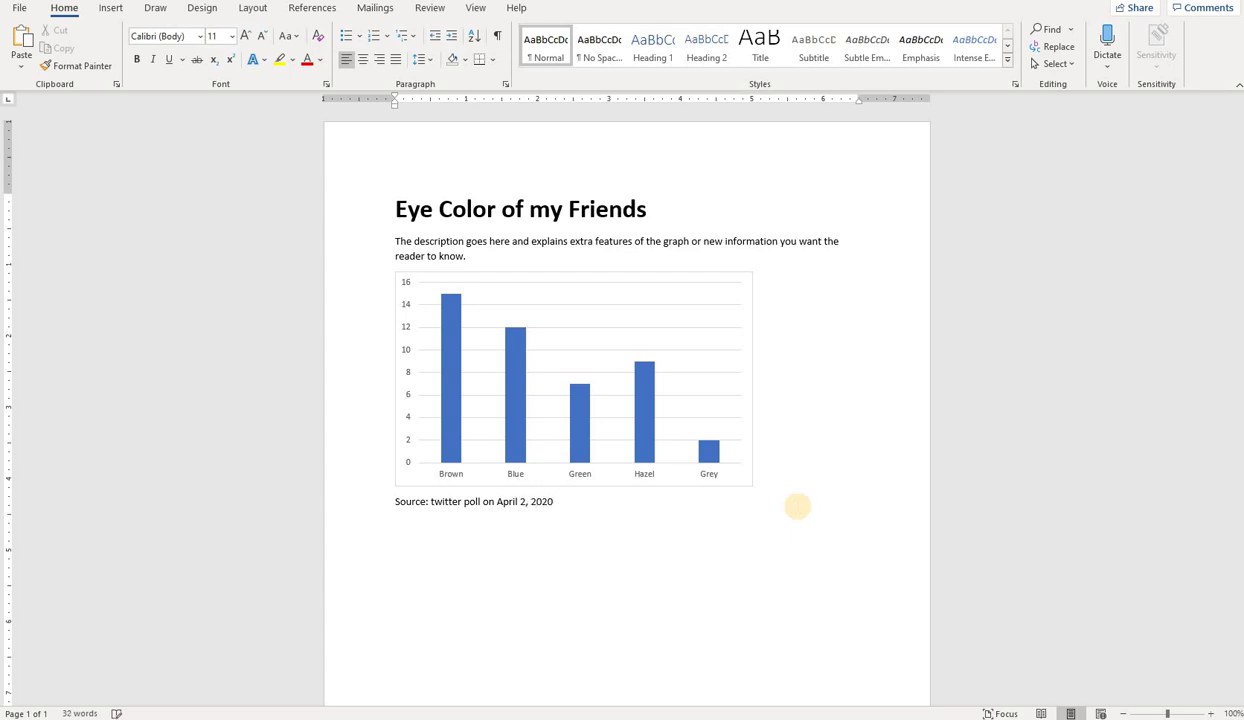
pyautogui.click(380, 64)
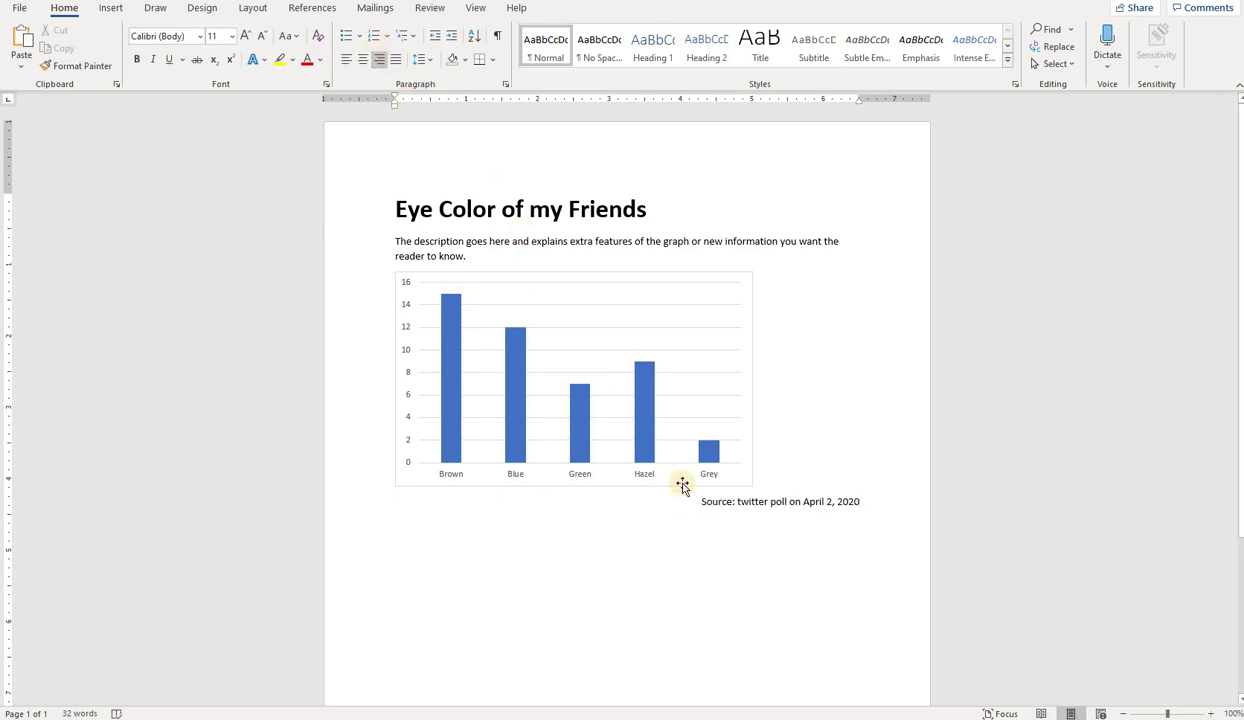
pyautogui.moveTo(700, 501); pyautogui.dragTo(864, 502)
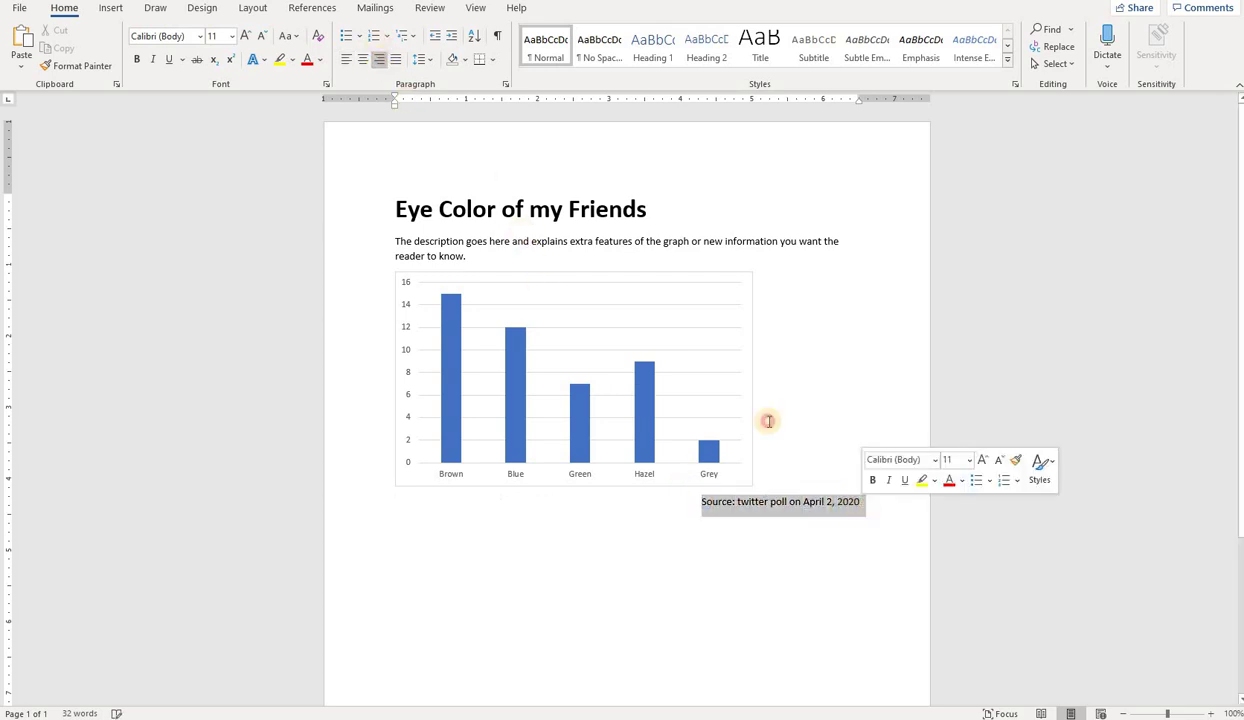
pyautogui.click(152, 59)
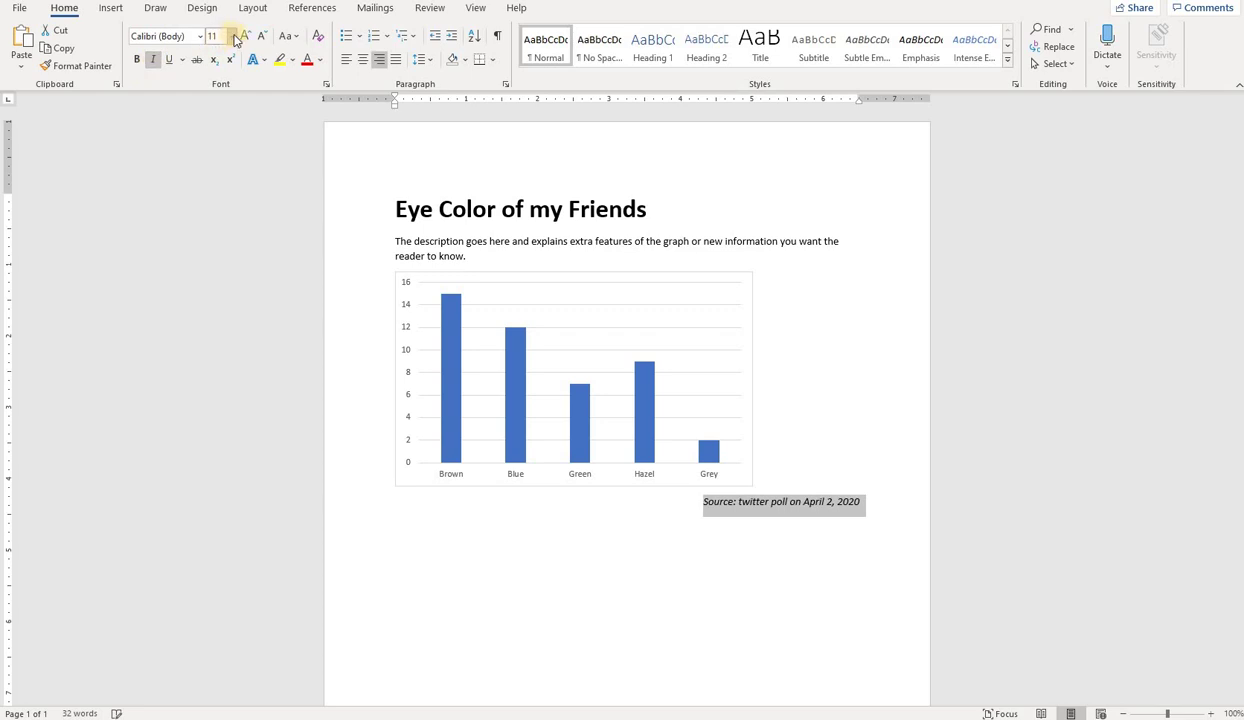
pyautogui.click(232, 36)
pyautogui.click(218, 57)
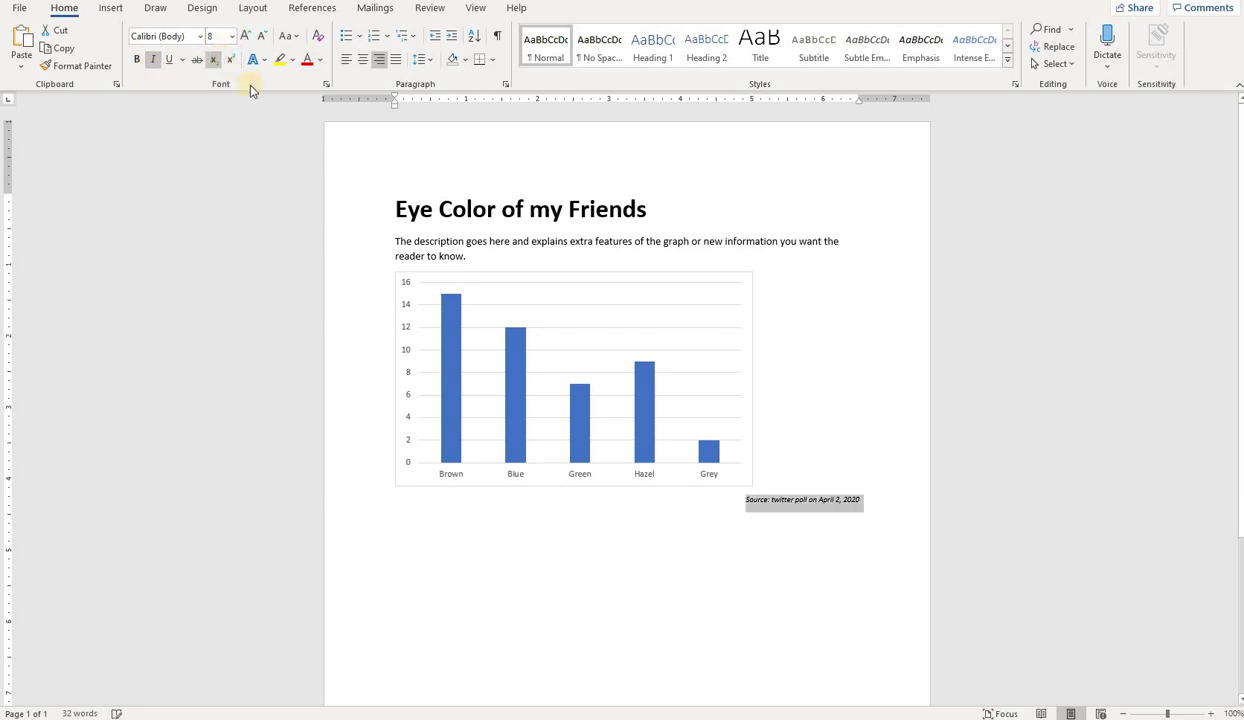
pyautogui.click(615, 498)
# - Drag the chart's corner handle to widen it to the full text width
pyautogui.click(710, 444)
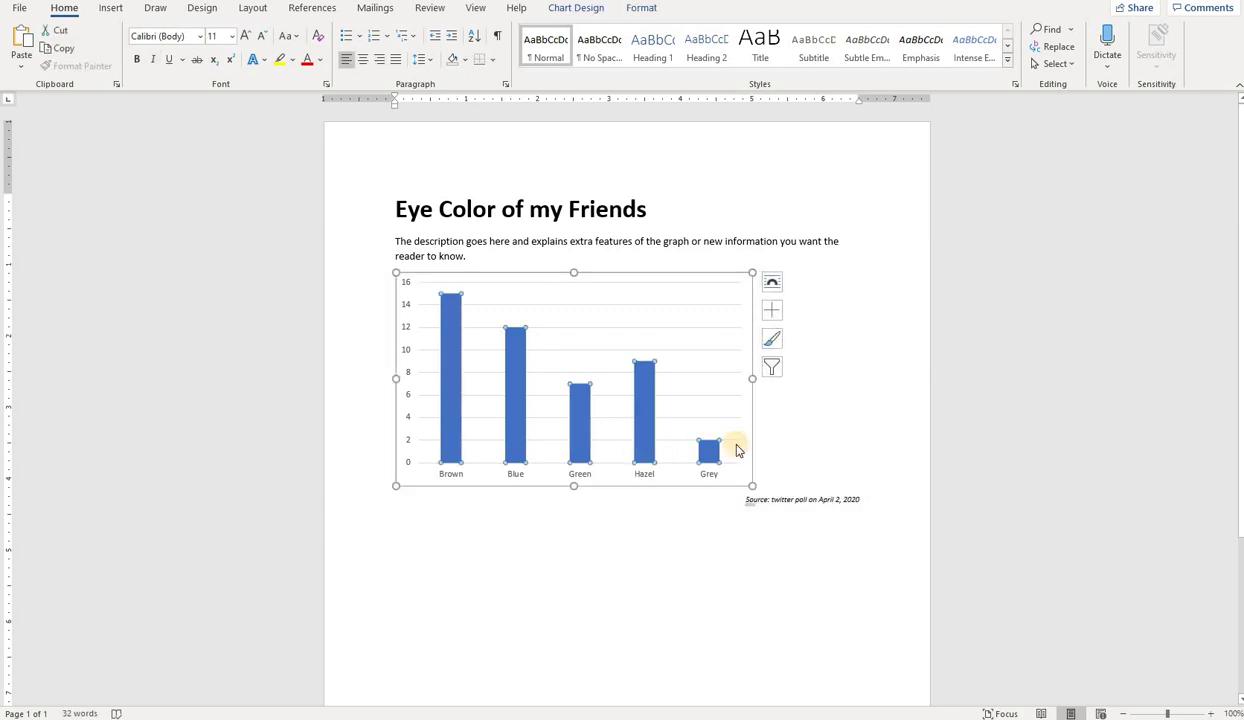
pyautogui.moveTo(753, 487)
pyautogui.mouseDown()
pyautogui.moveTo(876, 509)
pyautogui.moveTo(862, 508)
pyautogui.mouseUp()
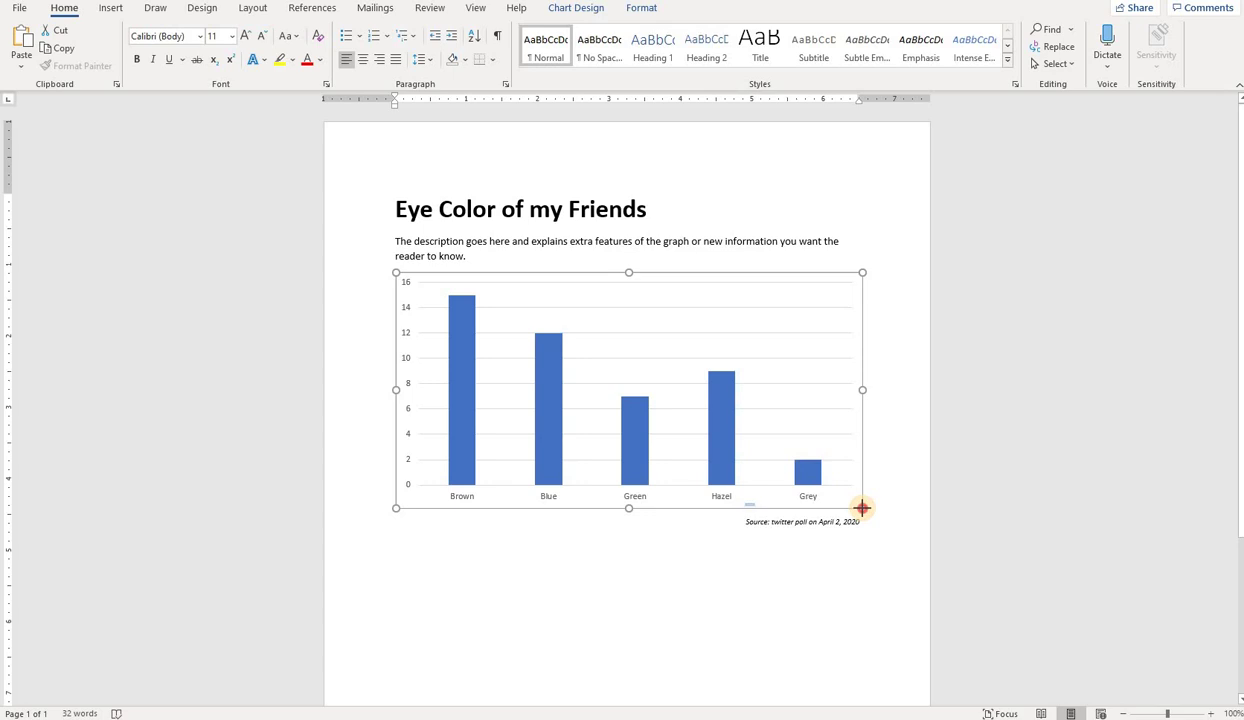
pyautogui.click(751, 569)
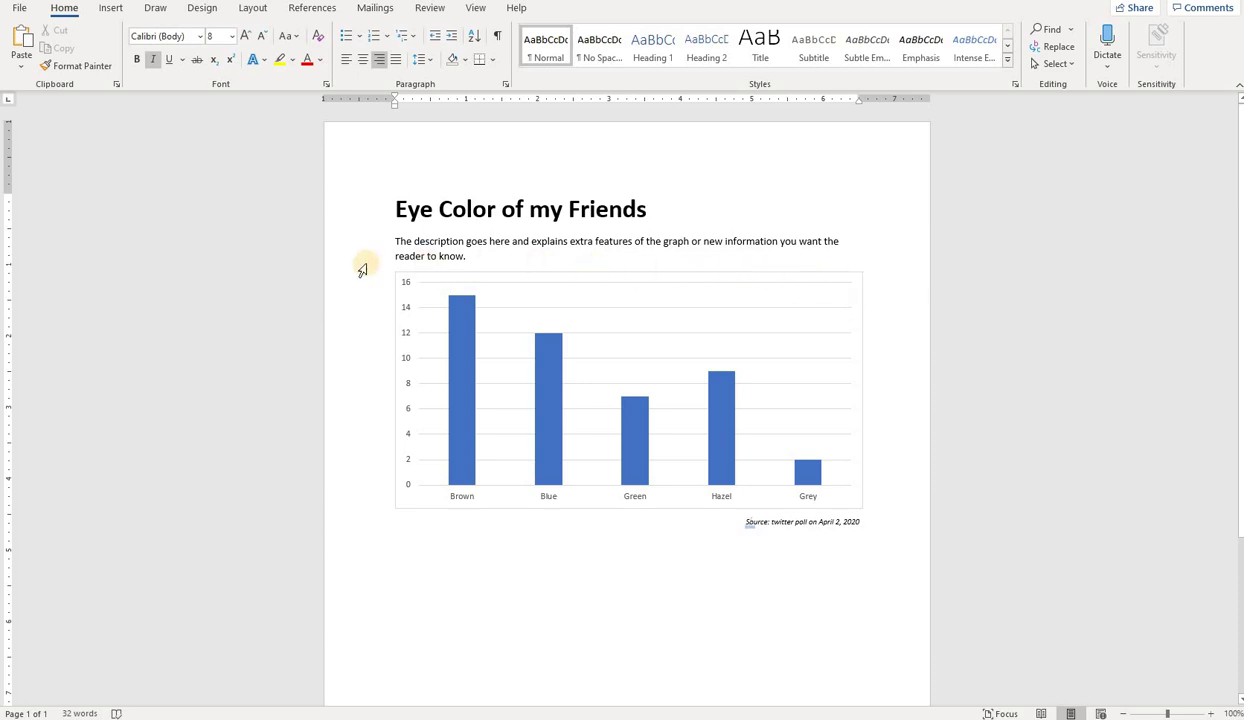
# - Set the chart area border to No line in Format Chart Area
pyautogui.rightClick(859, 281)
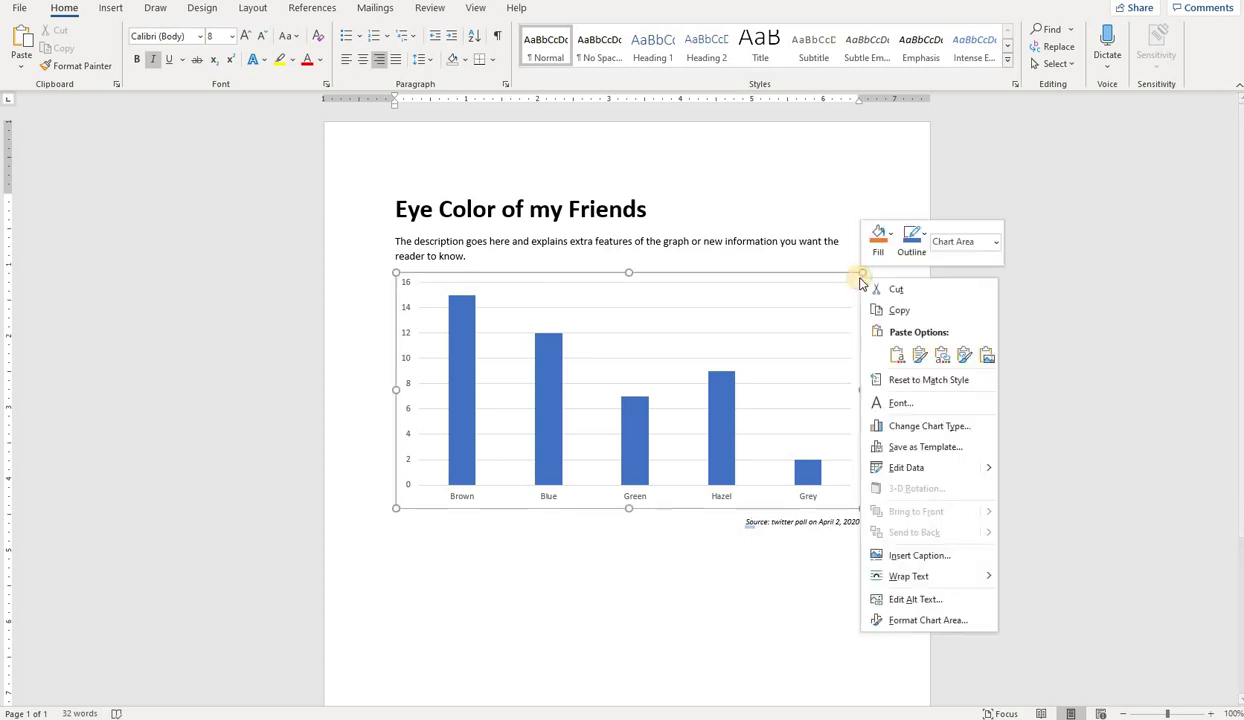
pyautogui.click(918, 622)
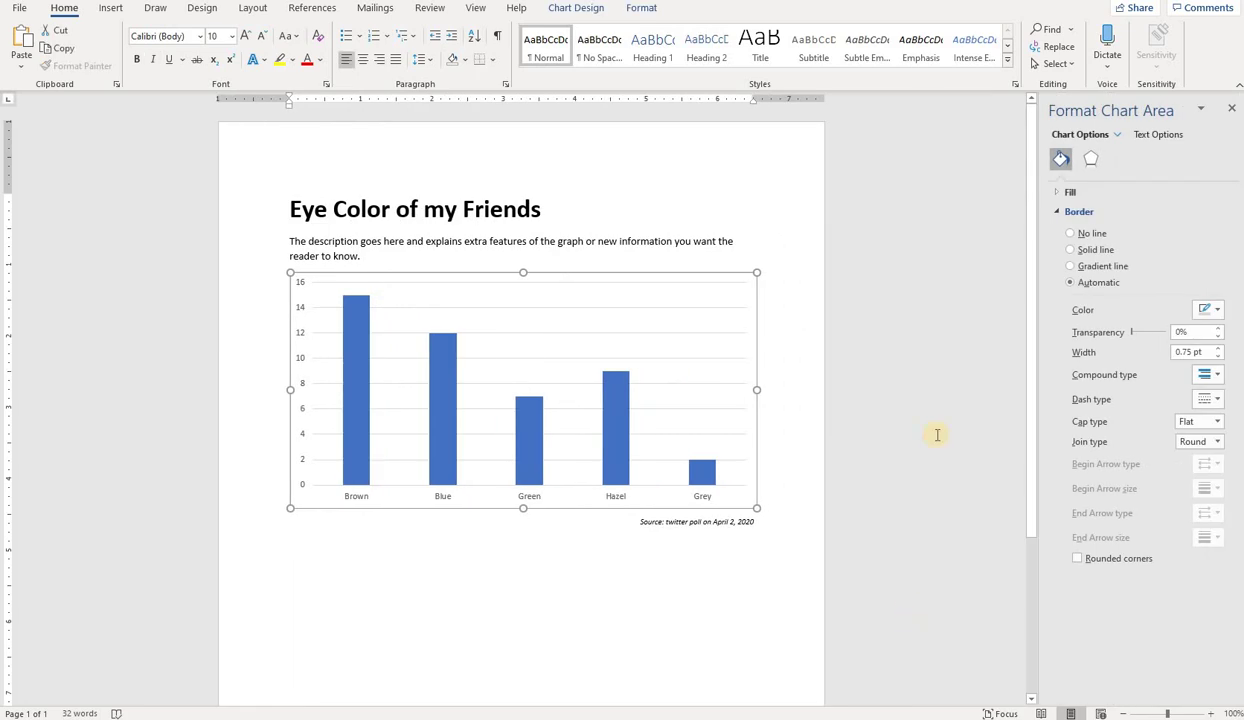
pyautogui.click(1072, 235)
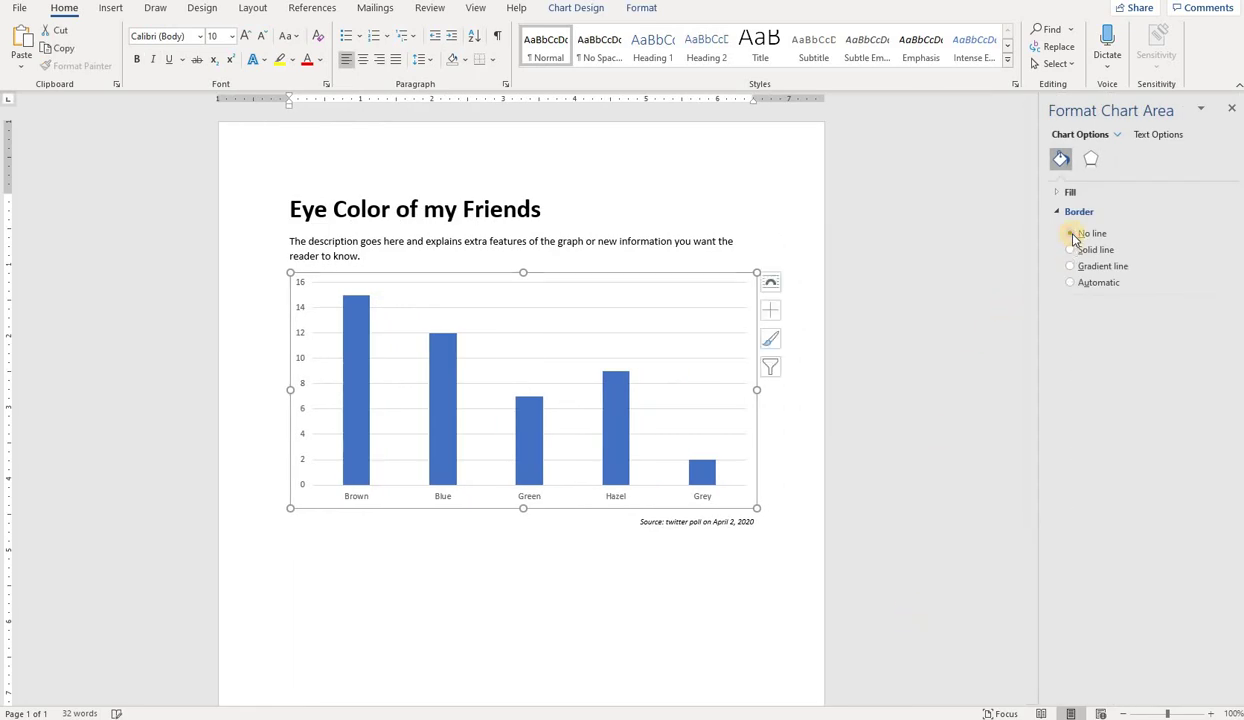
pyautogui.click(933, 280)
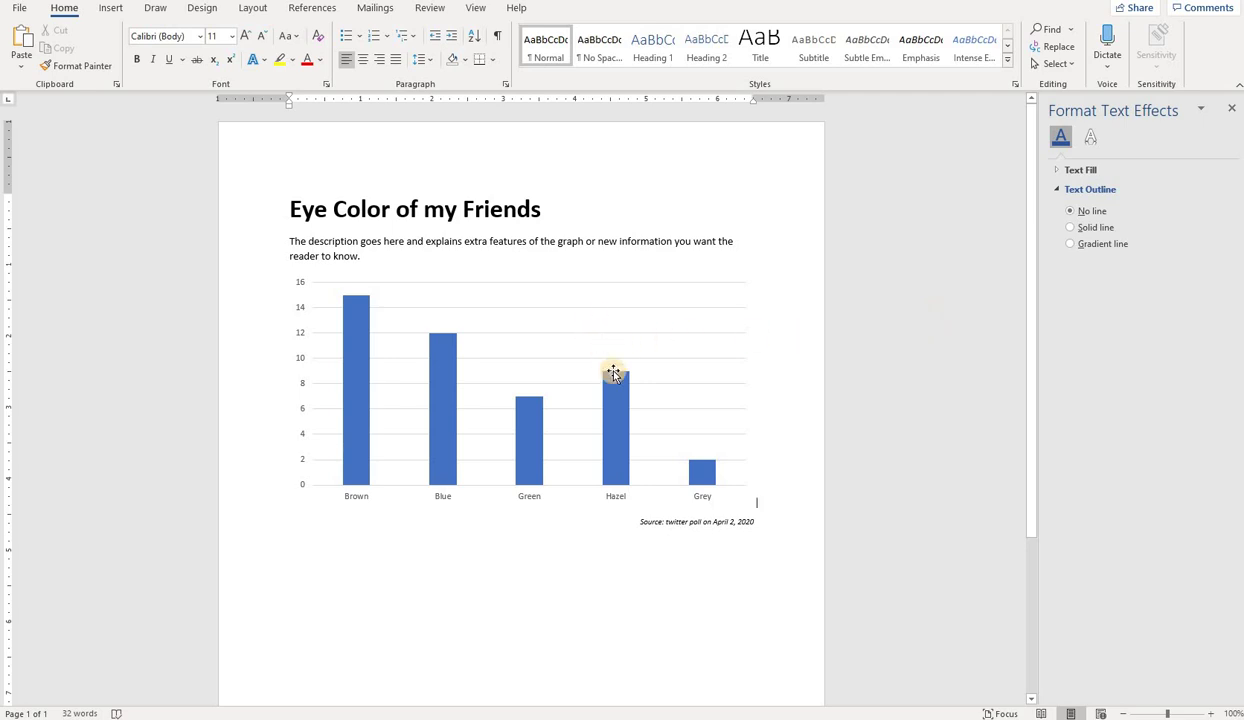
pyautogui.moveTo(616, 410)
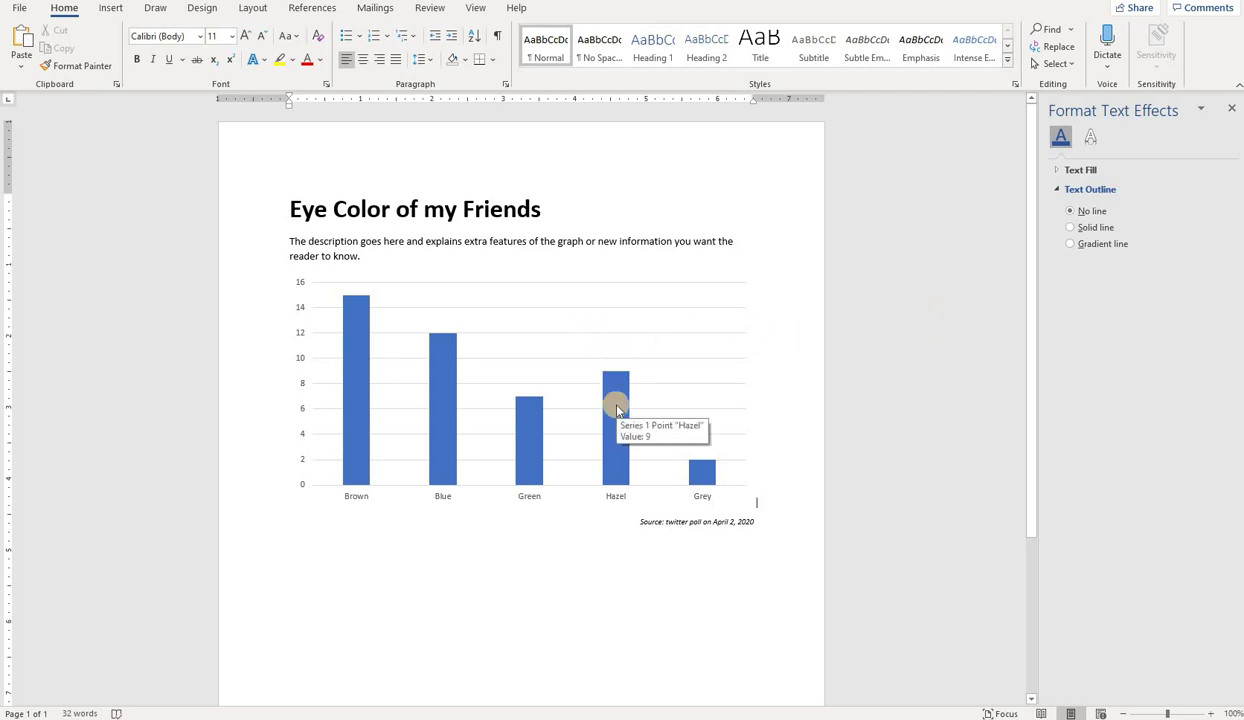
# - Set the bar series gap width to 50% to widen the bars
pyautogui.rightClick(617, 409)
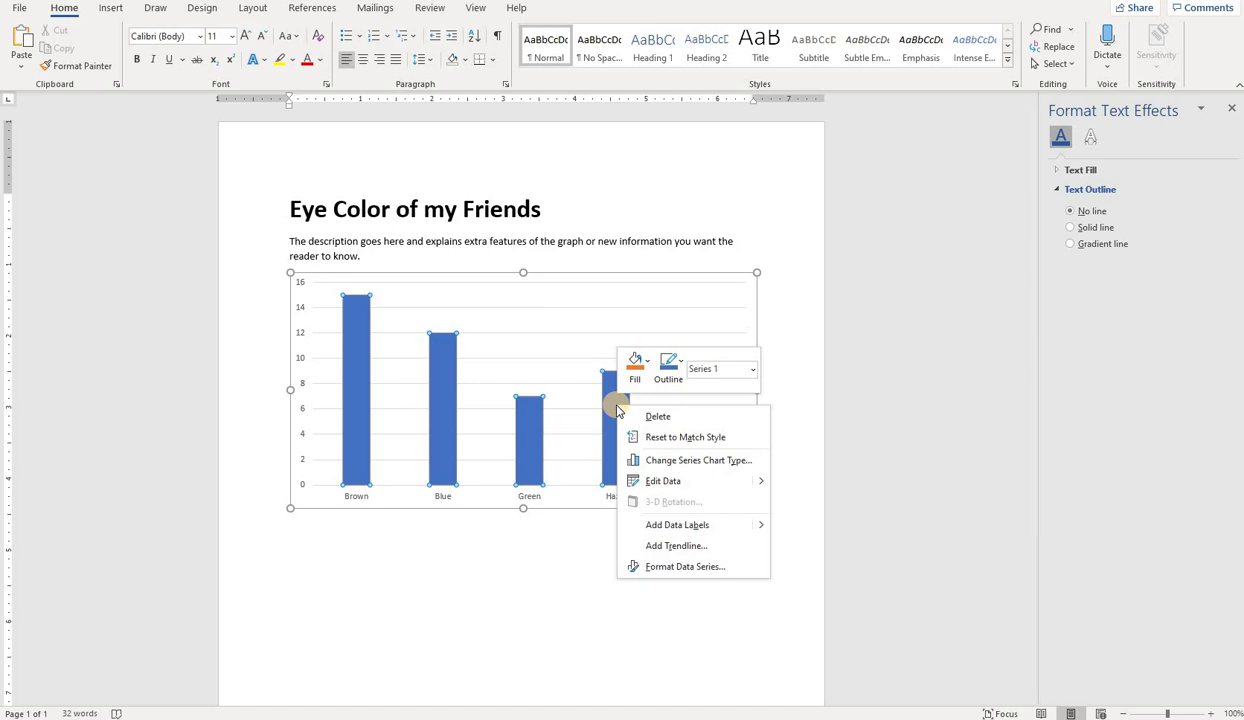
pyautogui.click(694, 566)
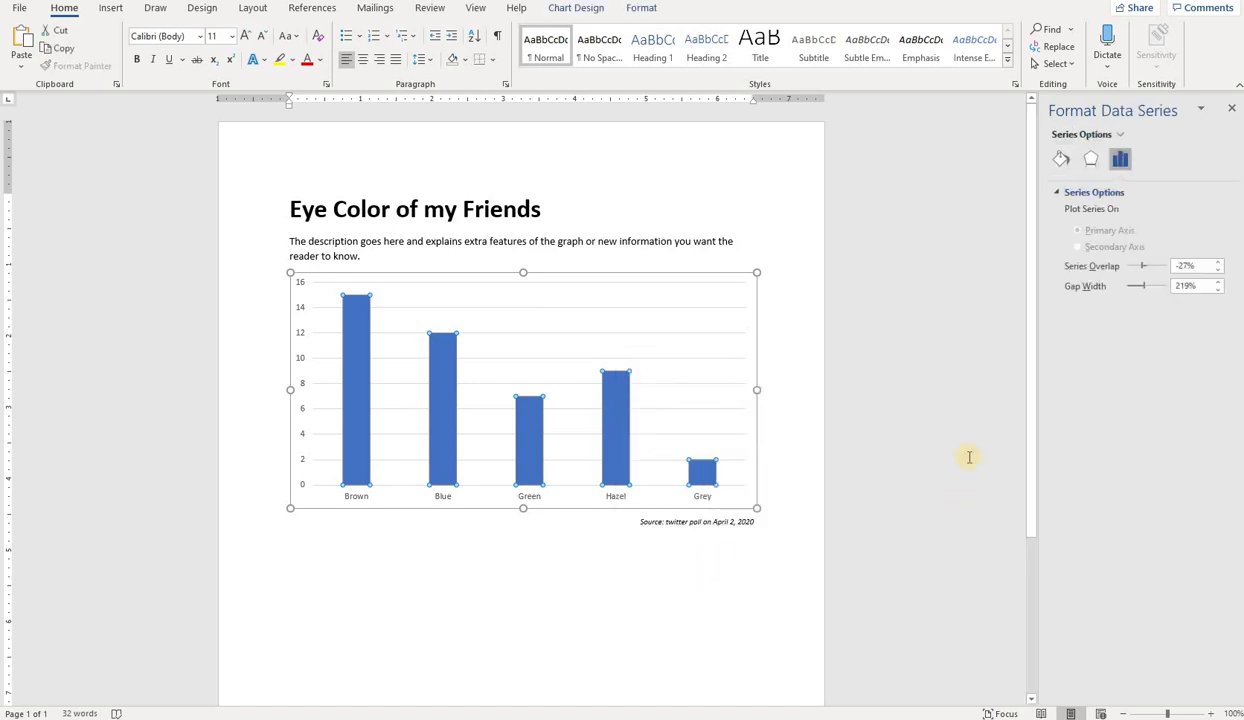
pyautogui.moveTo(1193, 286); pyautogui.dragTo(1158, 300)
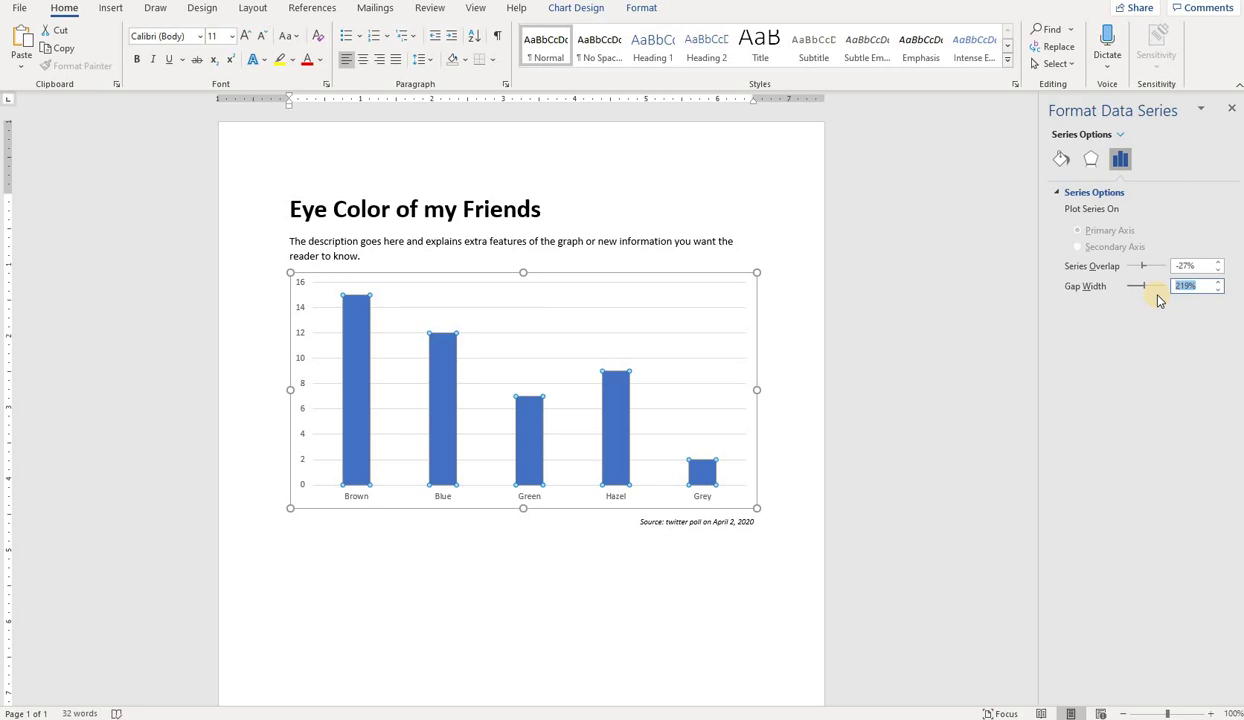
pyautogui.write('50')
pyautogui.press('Return')
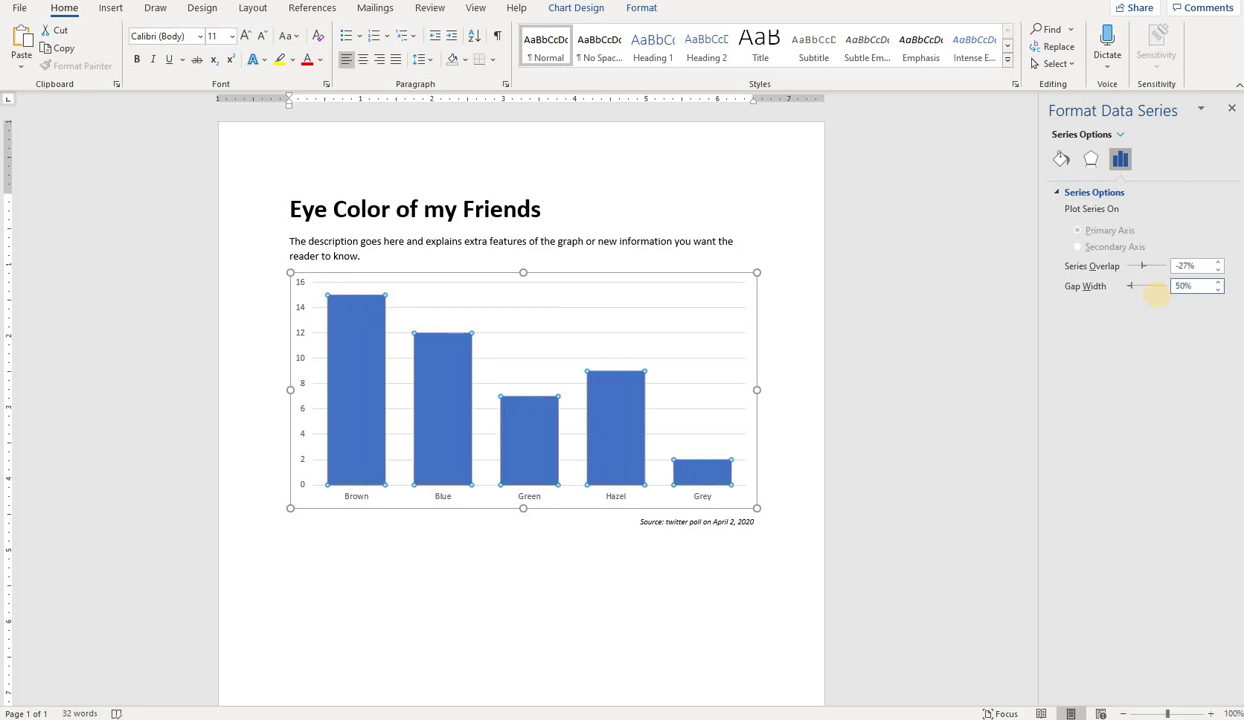
# - Give the bars a solid line border and a solid light green fill
pyautogui.click(1061, 159)
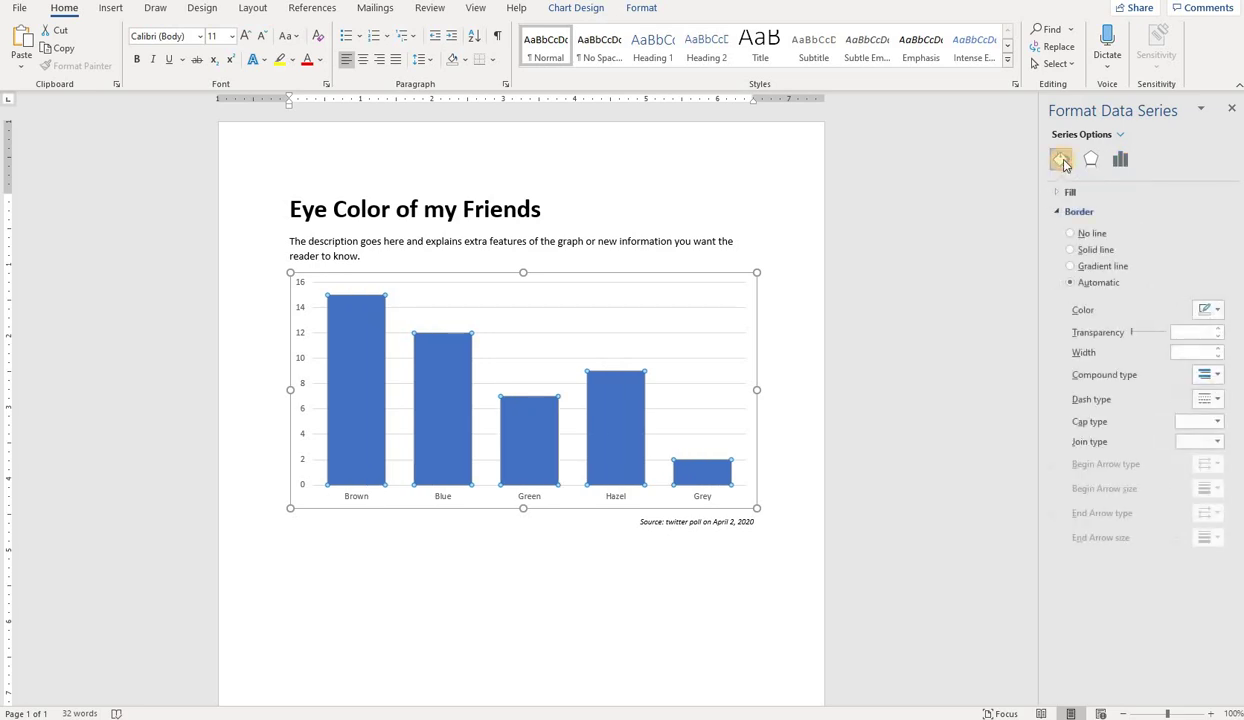
pyautogui.click(1071, 249)
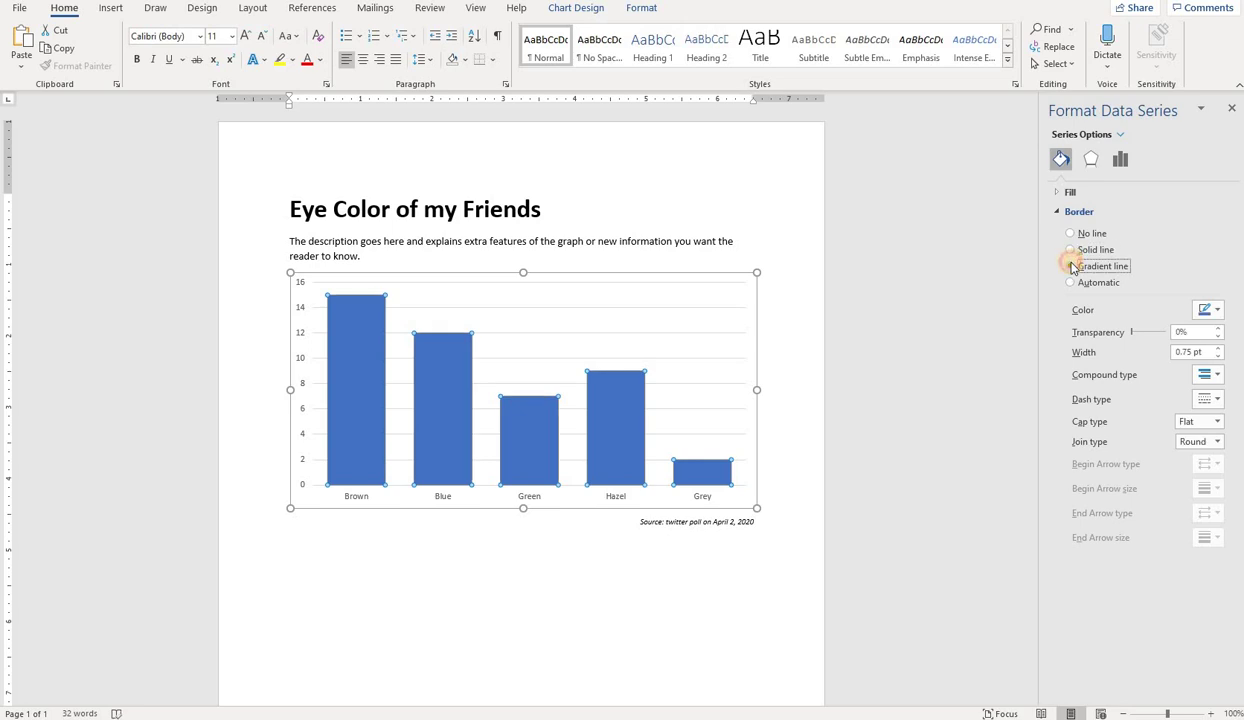
pyautogui.click(1071, 266)
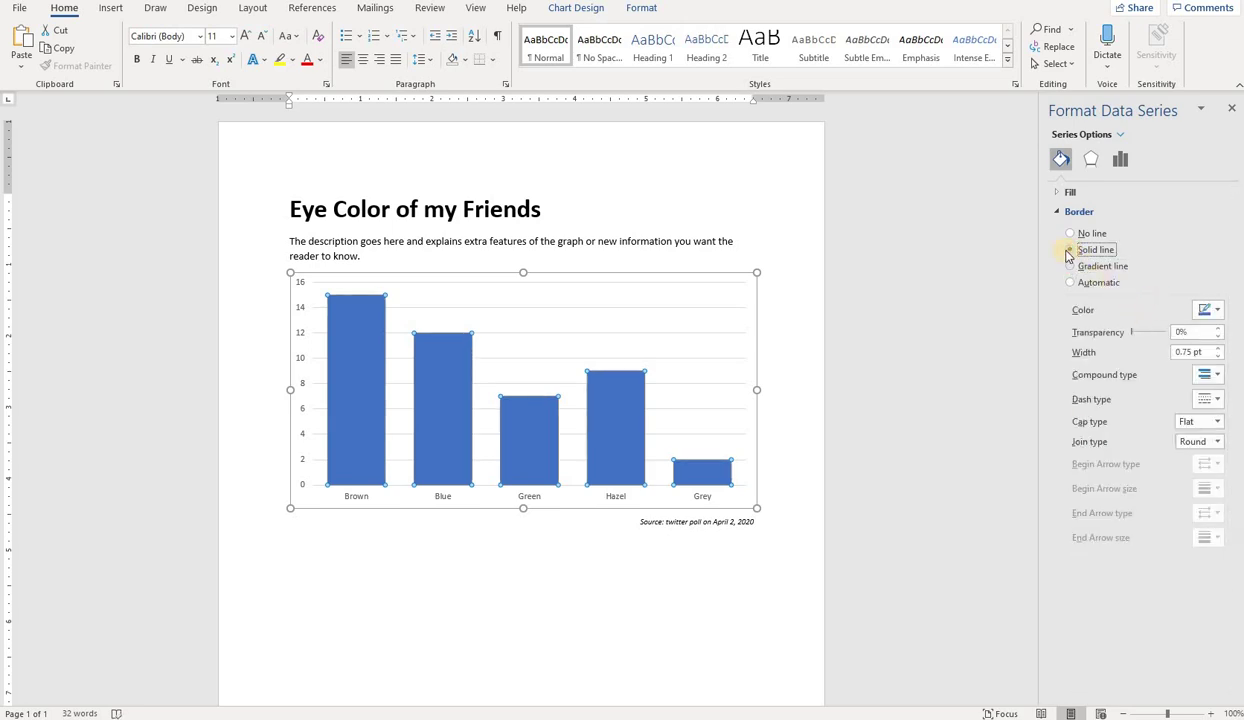
pyautogui.click(1066, 191)
pyautogui.click(1071, 230)
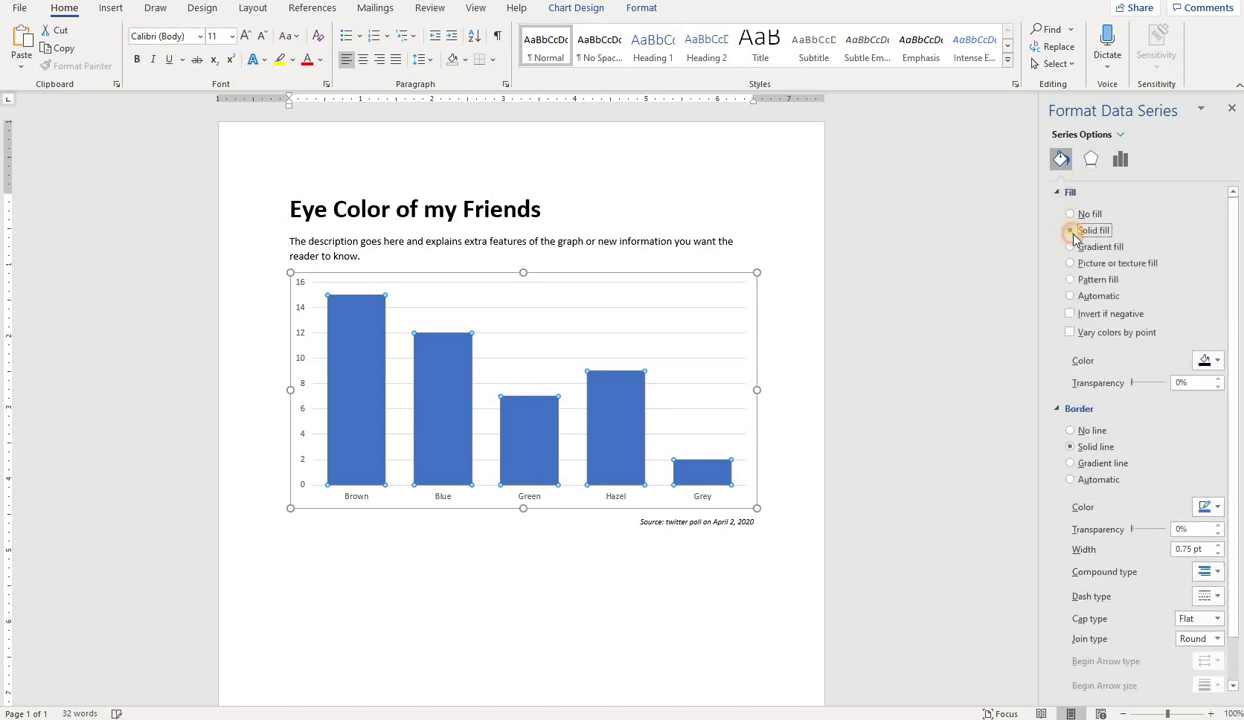
pyautogui.click(1207, 361)
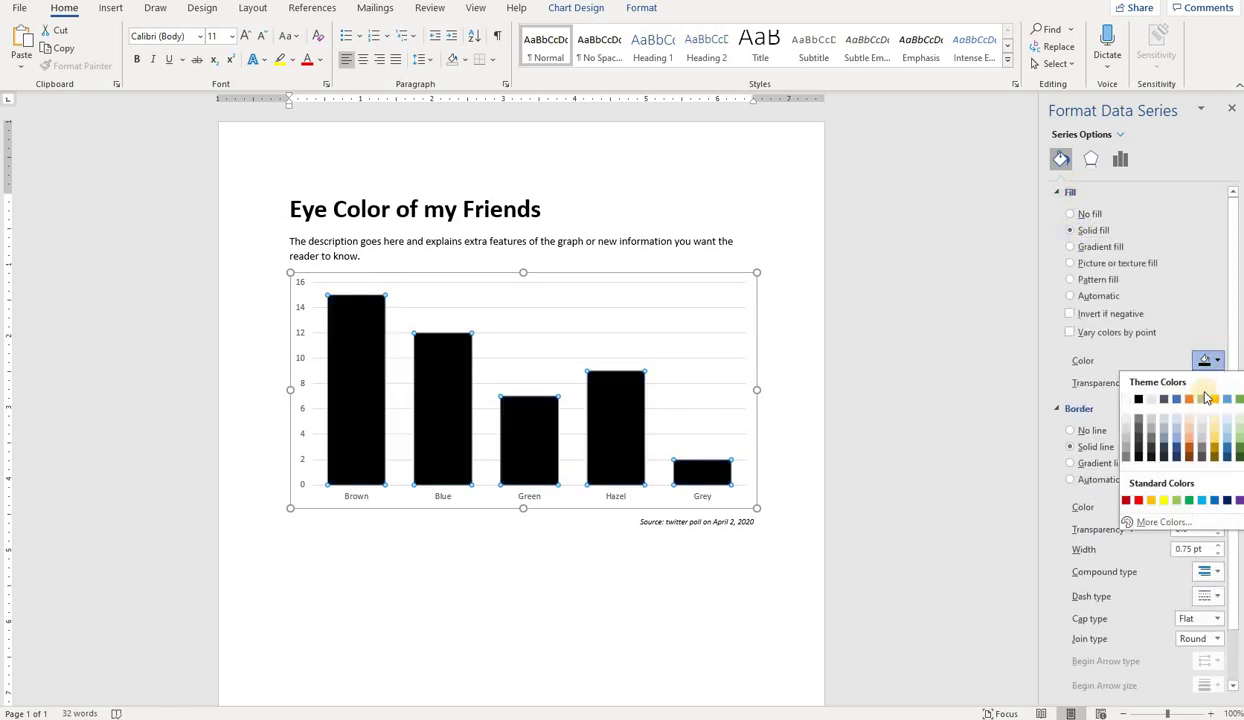
pyautogui.click(1238, 443)
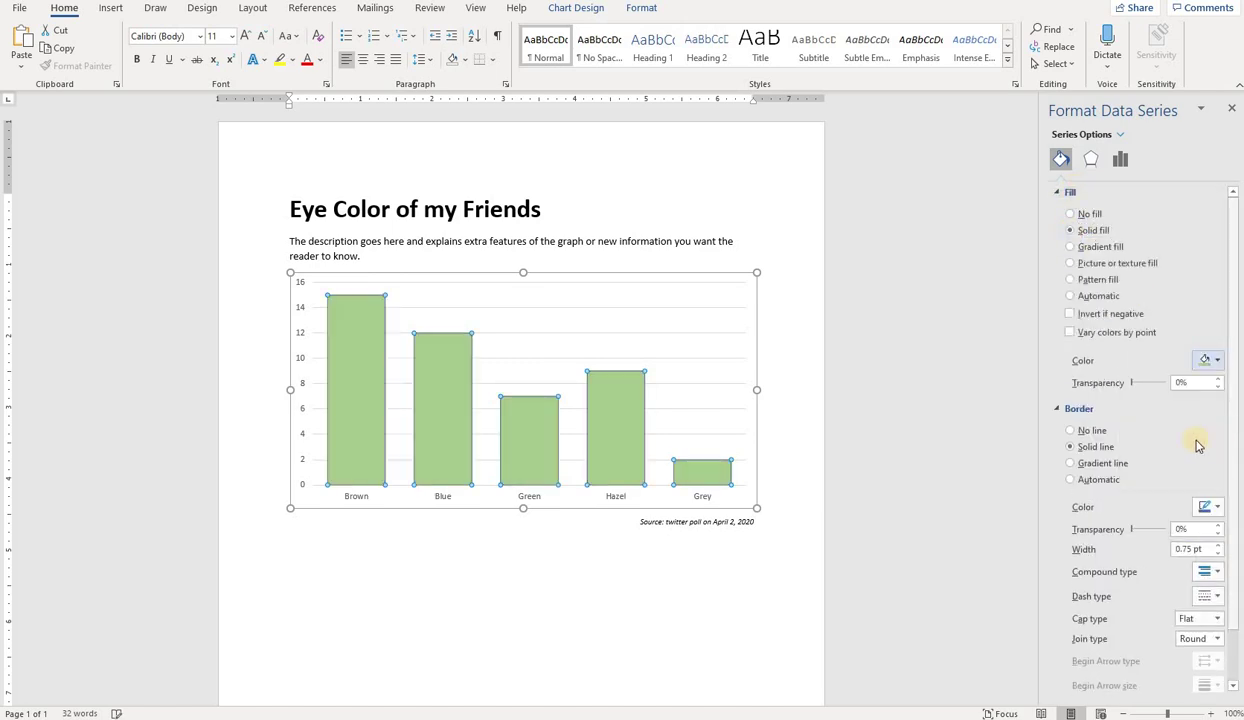
pyautogui.click(948, 386)
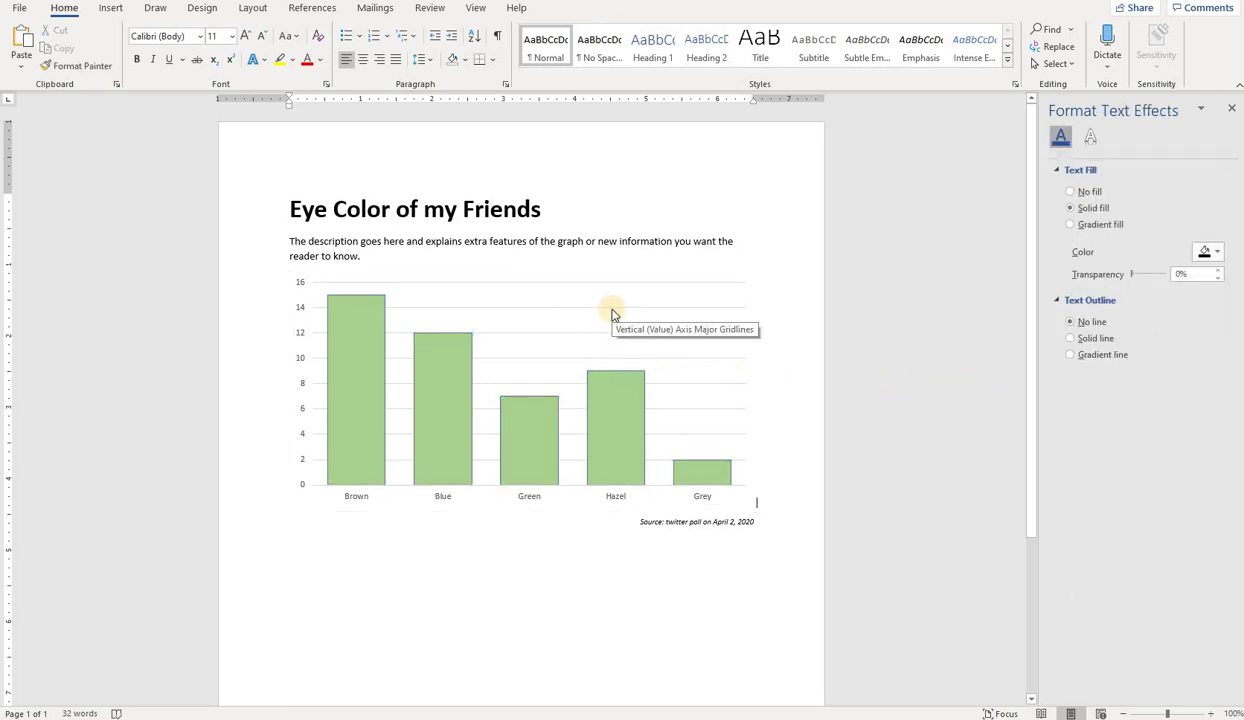
# - Select the chart's horizontal major gridlines and delete them
pyautogui.click(612, 314)
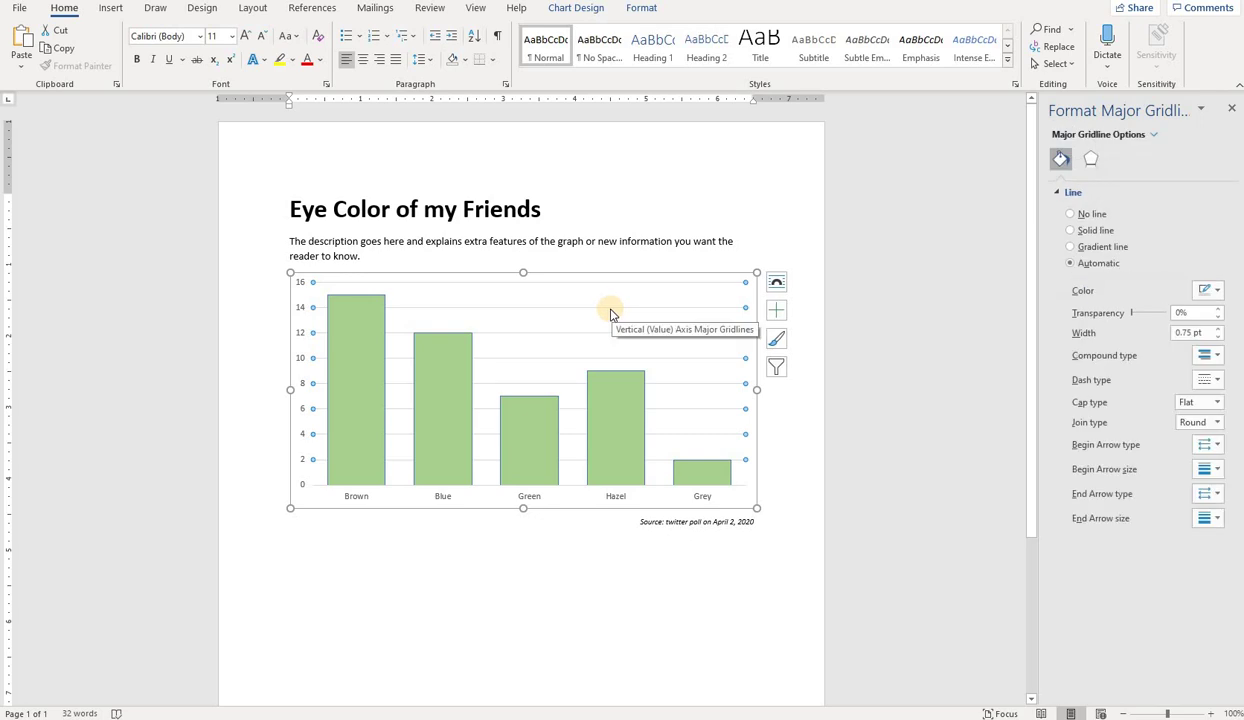
pyautogui.press('Delete')
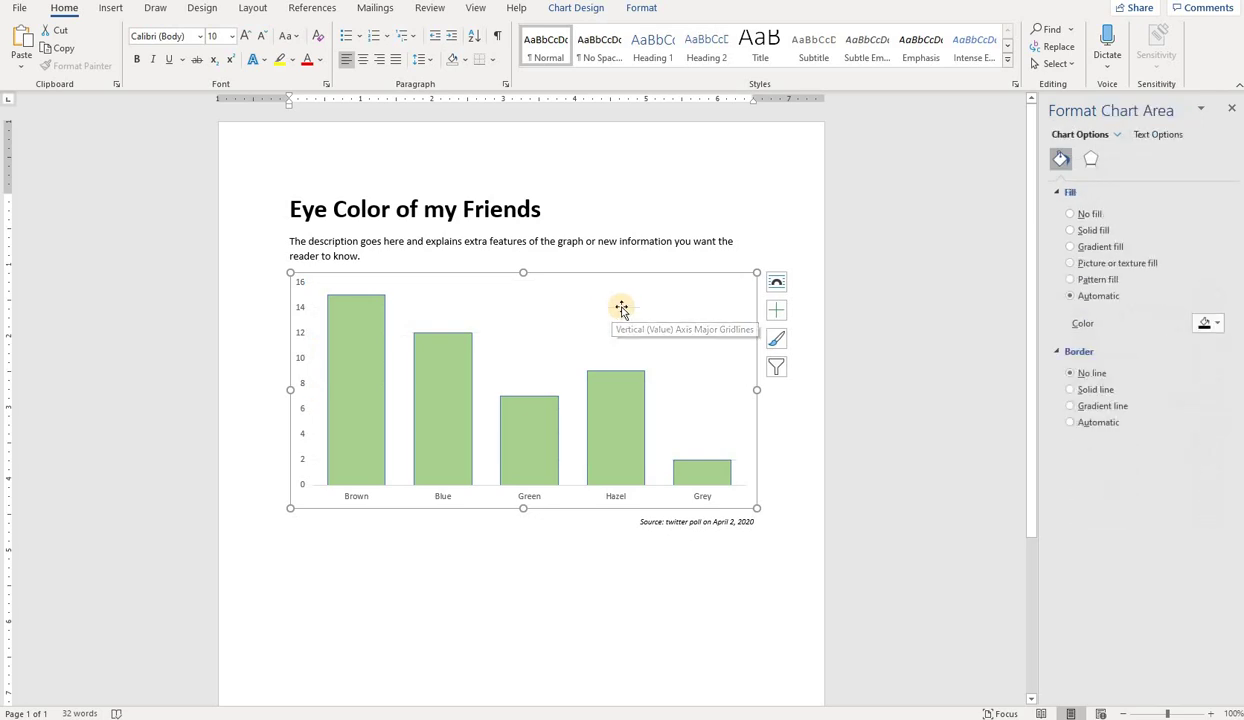
pyautogui.click(512, 552)
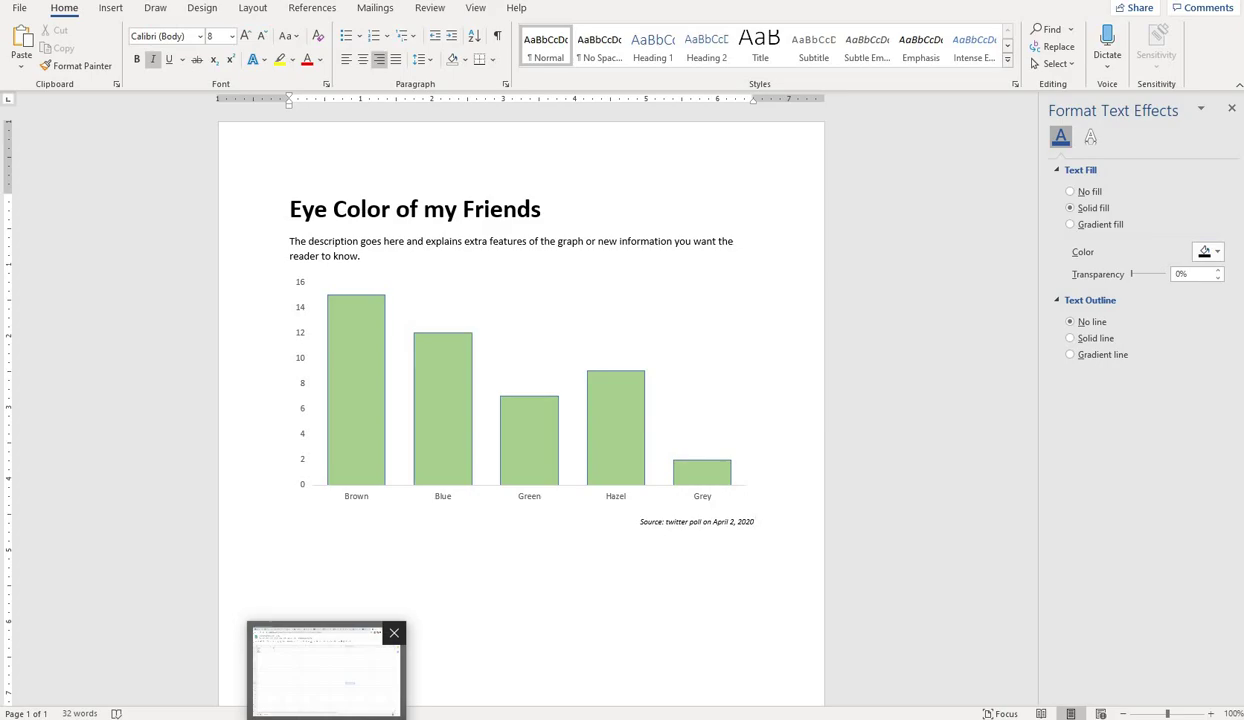
# - Chart A1:B3 in Google Sheets, changing the default pie chart to a column chart
pyautogui.click(290, 665)
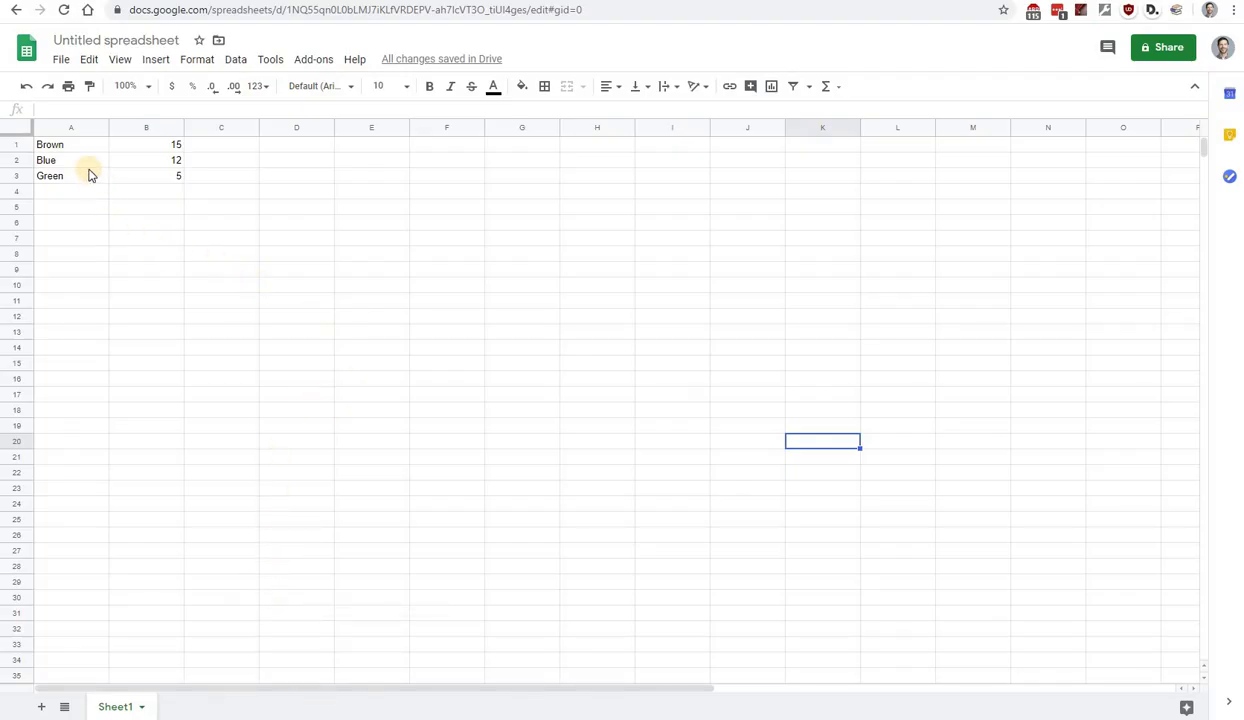
pyautogui.click(57, 147)
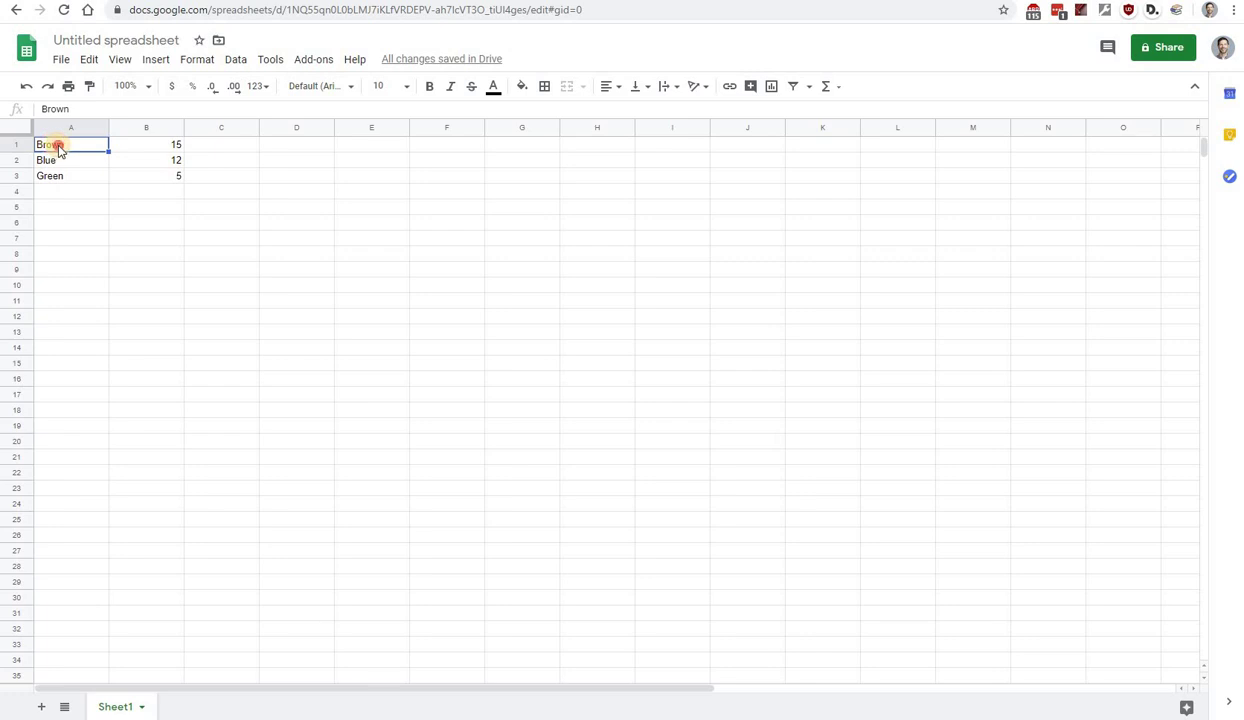
pyautogui.moveTo(57, 147); pyautogui.dragTo(160, 172)
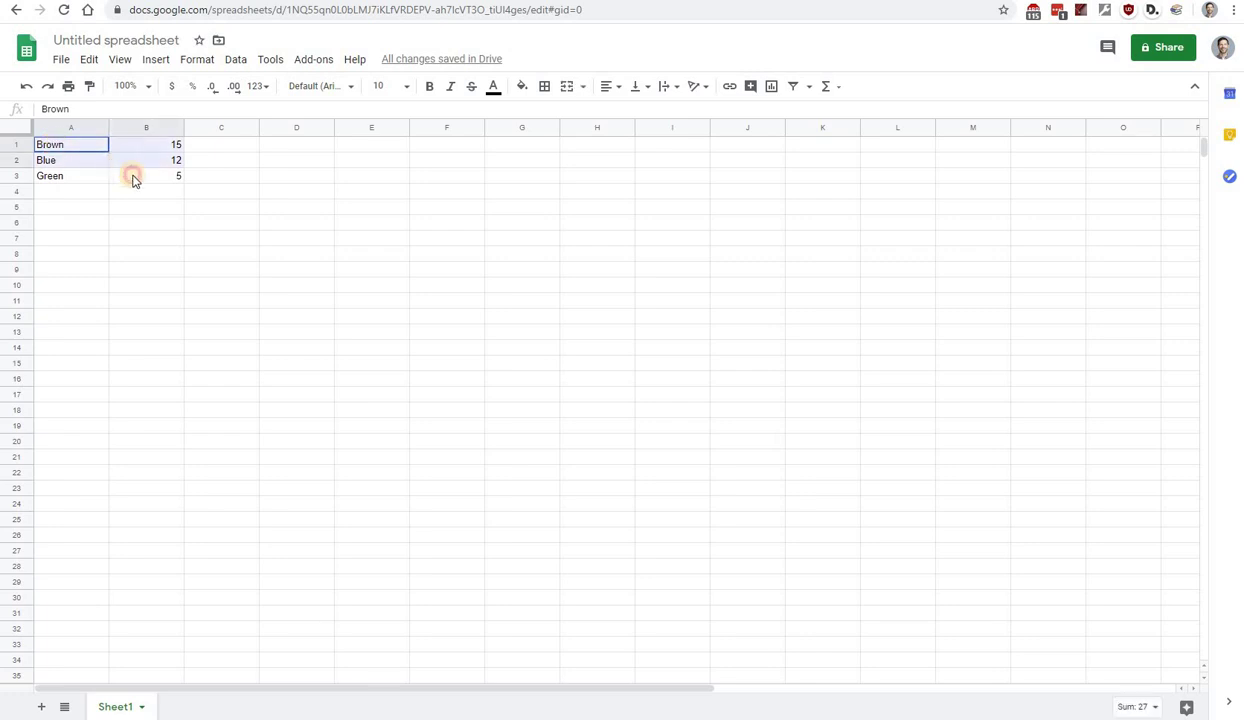
pyautogui.click(156, 62)
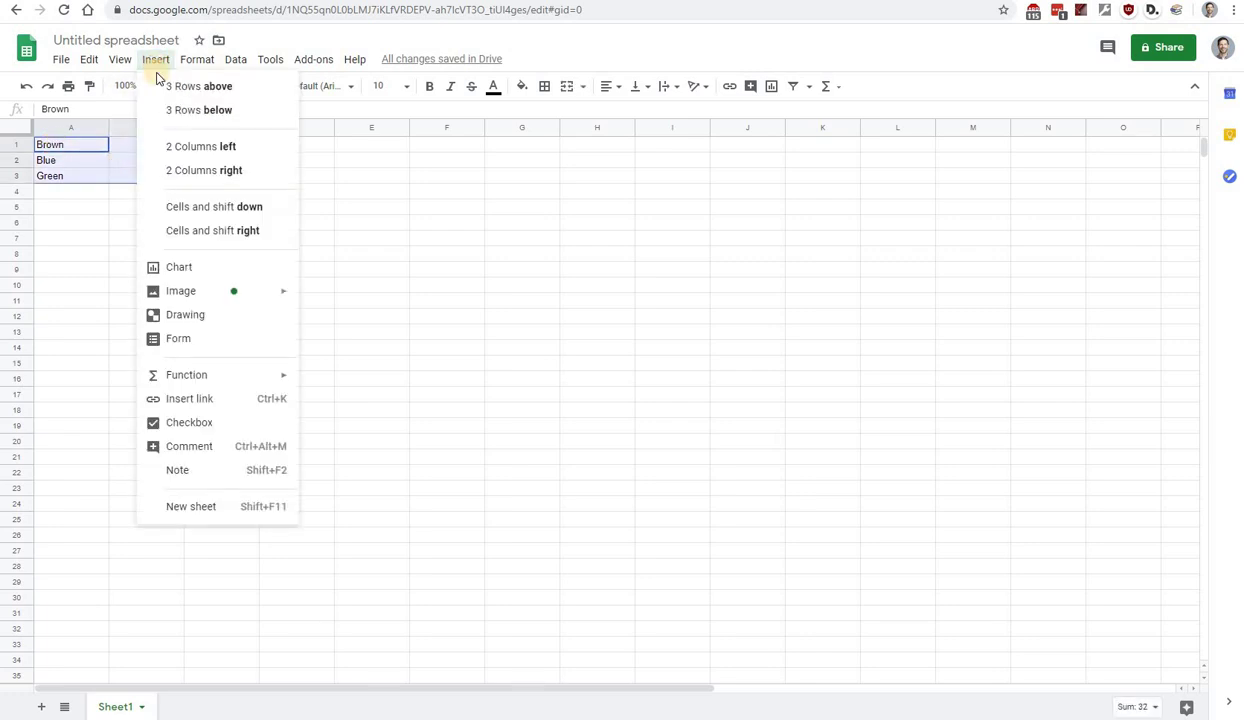
pyautogui.click(178, 270)
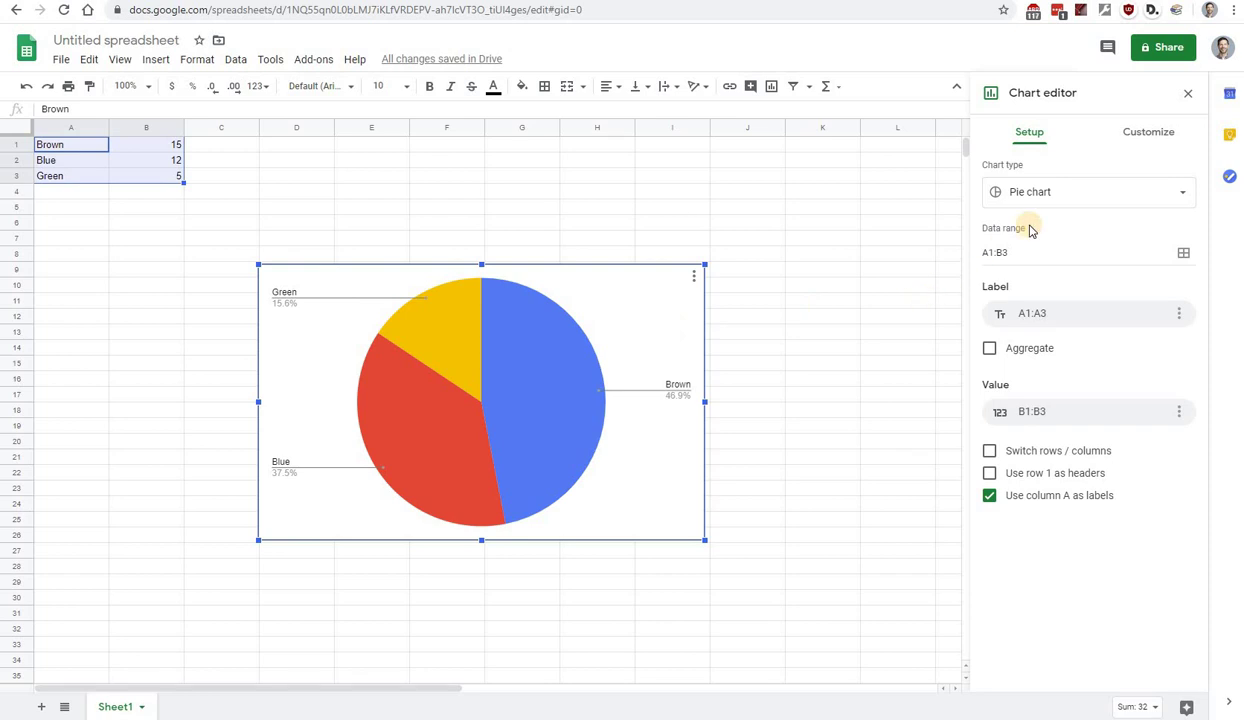
pyautogui.click(1183, 193)
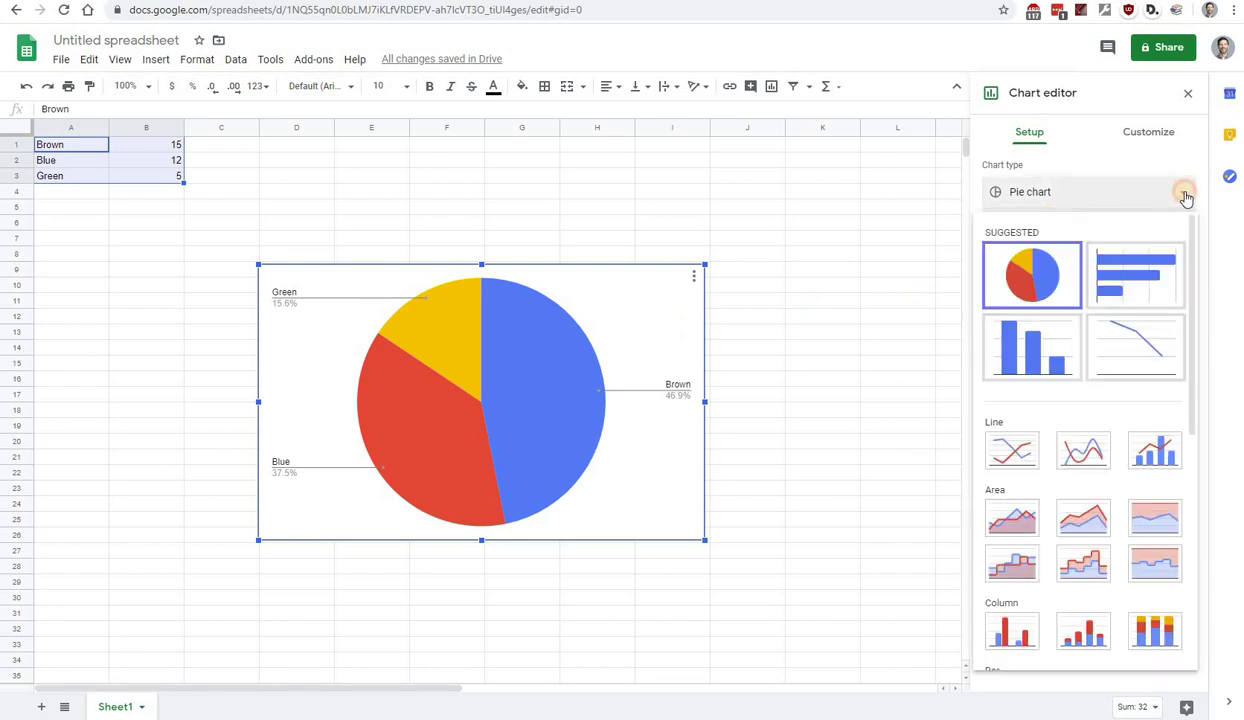
pyautogui.click(1022, 352)
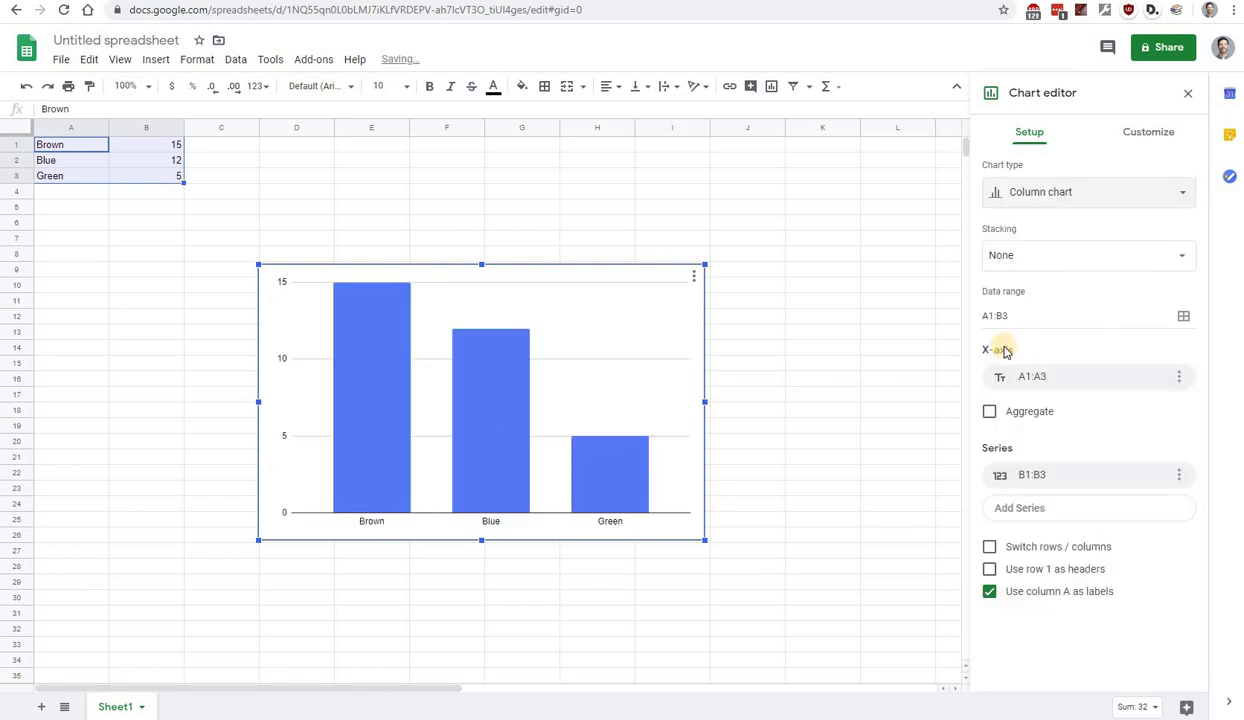